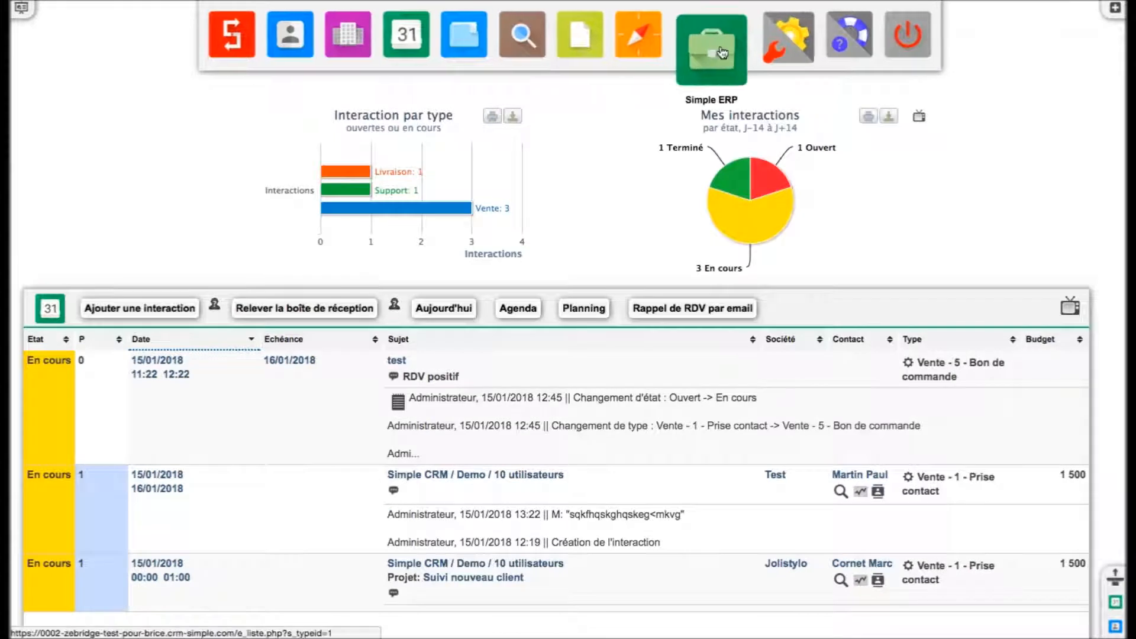
- Open the Simple ERP module and go to its administration settings
{"action": "left_click", "coordinate": [721, 52]}
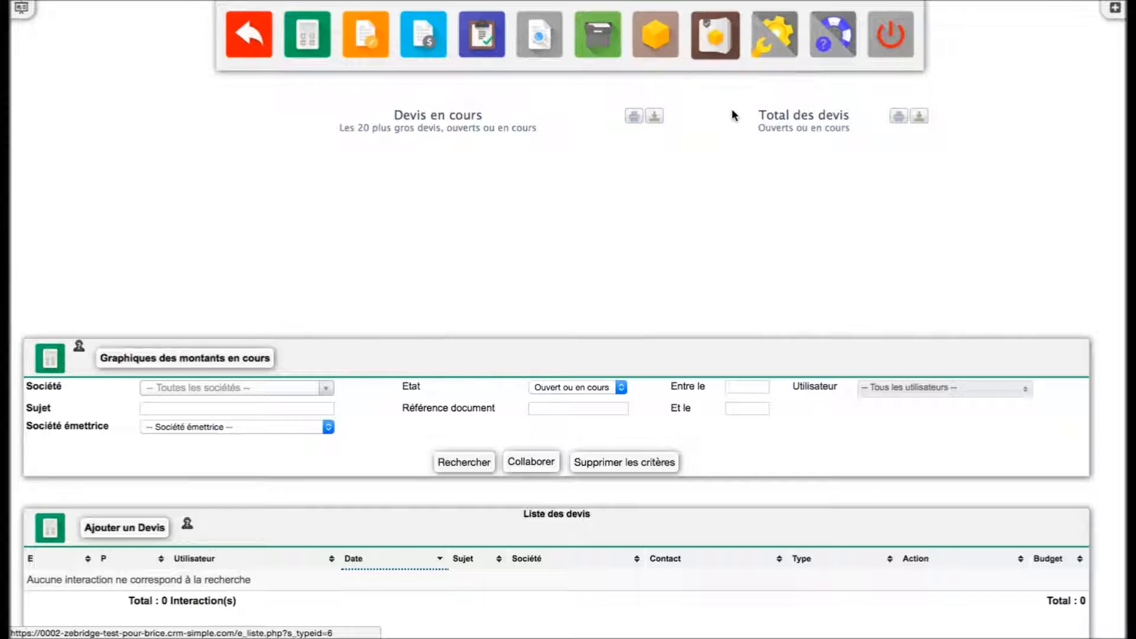
{"action": "left_click", "coordinate": [759, 52]}
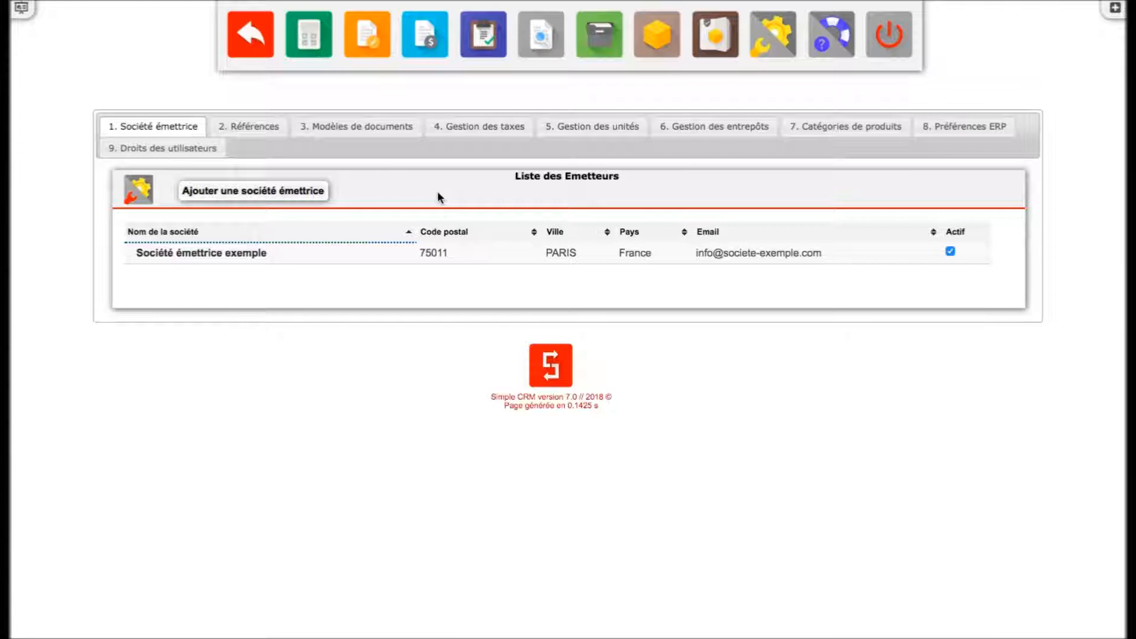
- Start adding a new issuing company and name it Super Brice
{"action": "left_click", "coordinate": [294, 199]}
{"action": "left_click", "coordinate": [483, 173]}
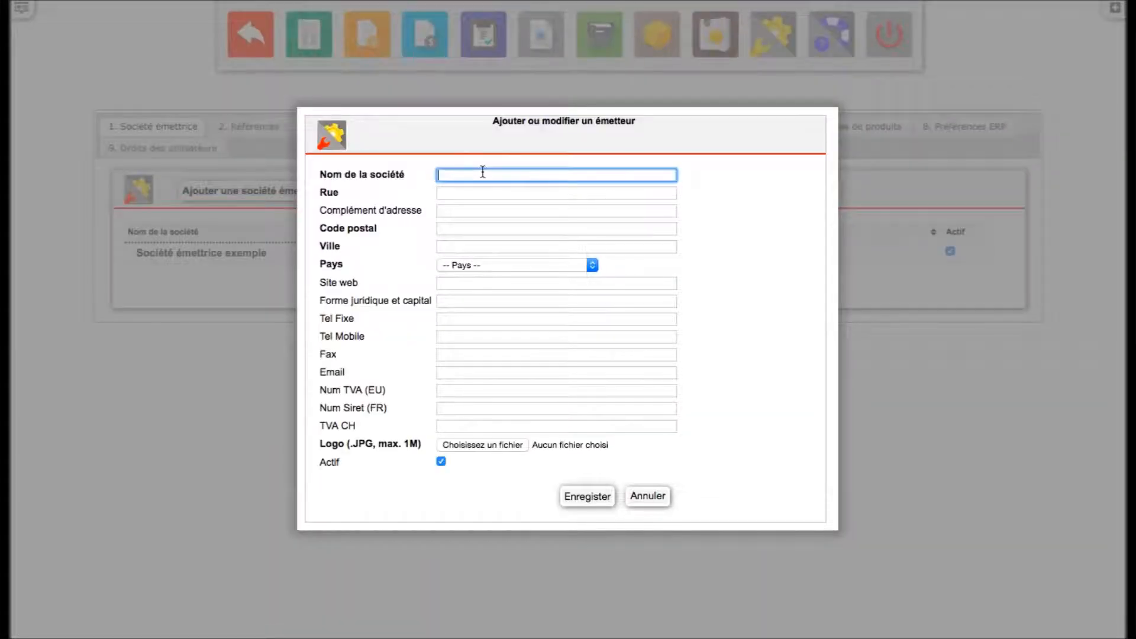
{"action": "type", "text": "SUper T"}
{"action": "key", "text": "BackSpace"}
{"action": "key", "text": "BackSpace"}
{"action": "key", "text": "BackSpace"}
{"action": "key", "text": "BackSpace"}
{"action": "key", "text": "BackSpace"}
{"action": "key", "text": "BackSpace"}
{"action": "type", "text": "uper Brice"}
{"action": "key", "text": "Tab"}
{"action": "type", "text": "1"}
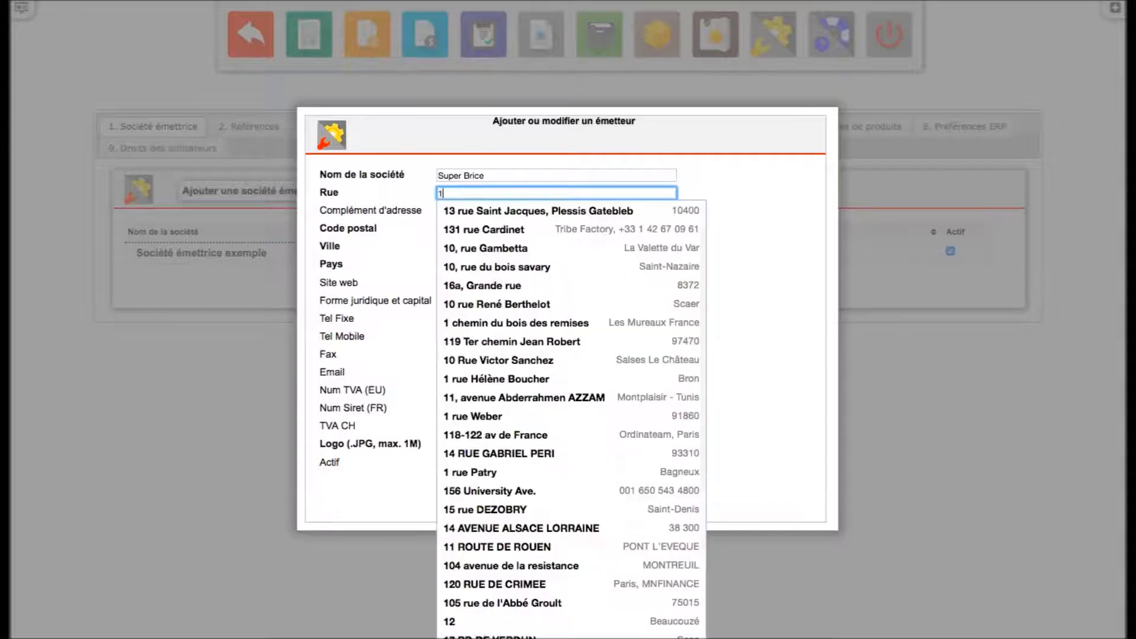
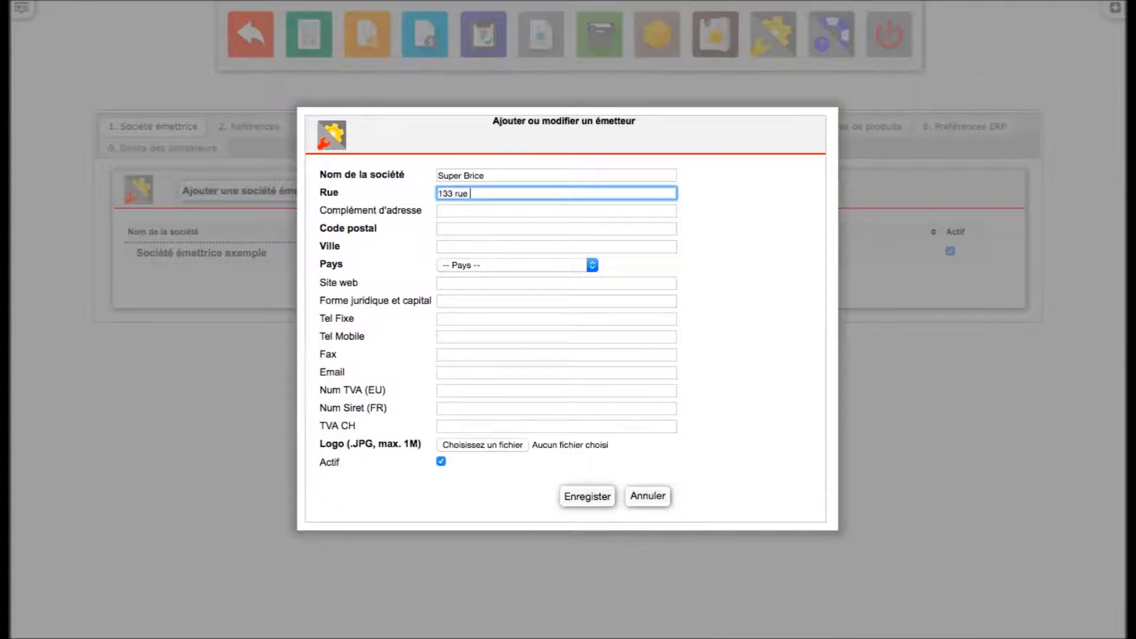
{"action": "key", "text": "Tab"}
{"action": "key", "text": "Tab"}
{"action": "type", "text": "4821"}
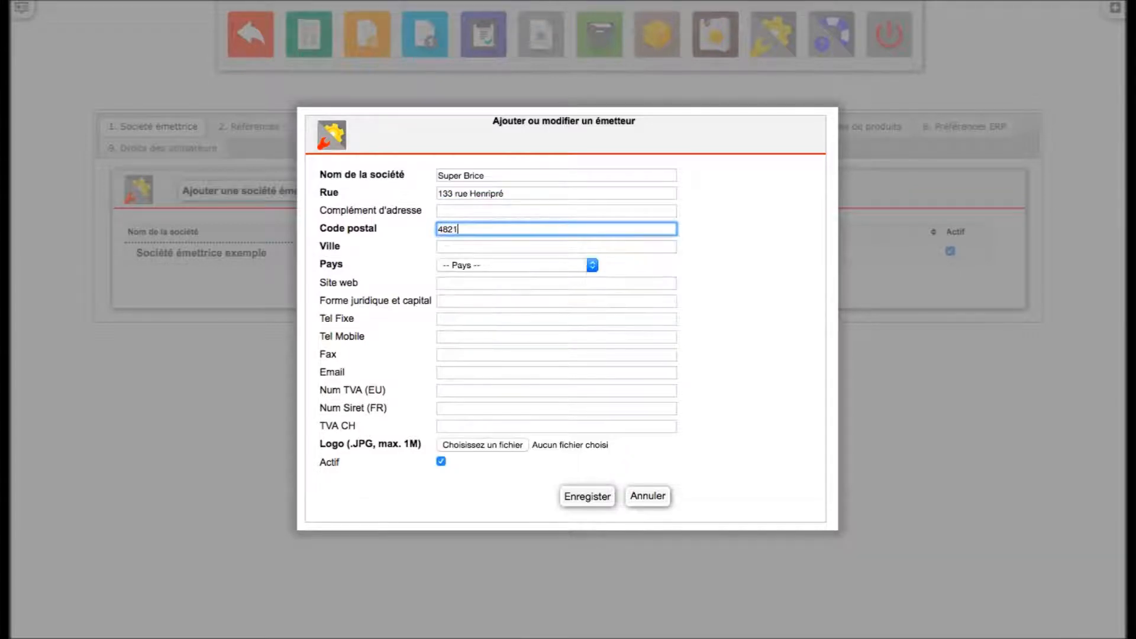
{"action": "key", "text": "Tab"}
{"action": "type", "text": "Andrimont"}
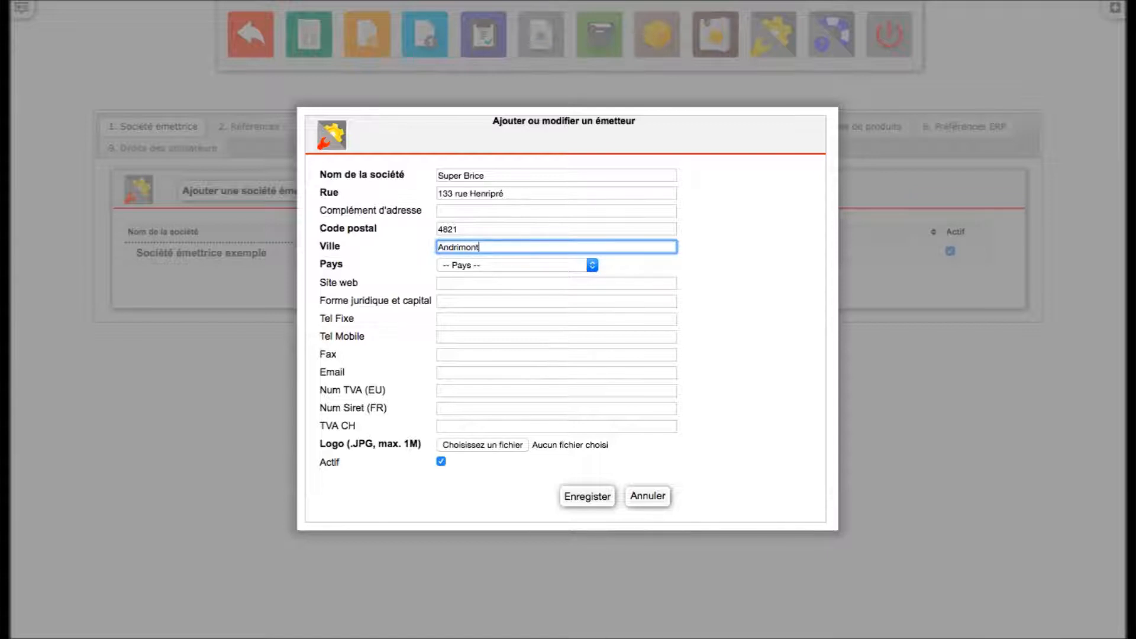
- Set the company's country to Belgium
{"action": "left_click", "coordinate": [484, 270]}
{"action": "left_click", "coordinate": [489, 275]}
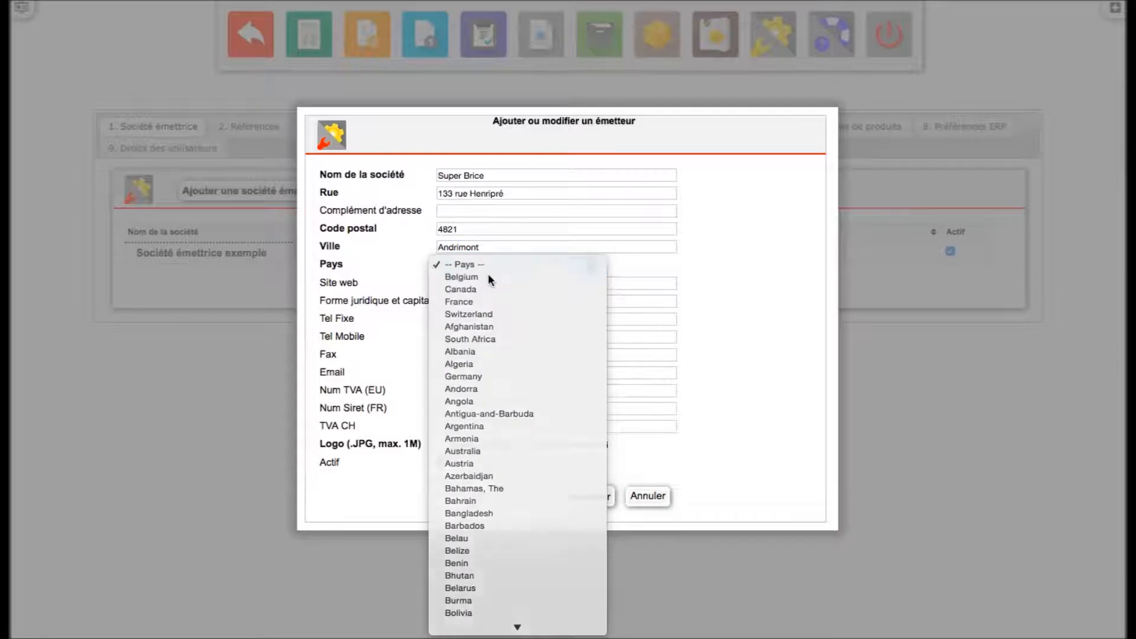
{"action": "left_click", "coordinate": [627, 265]}
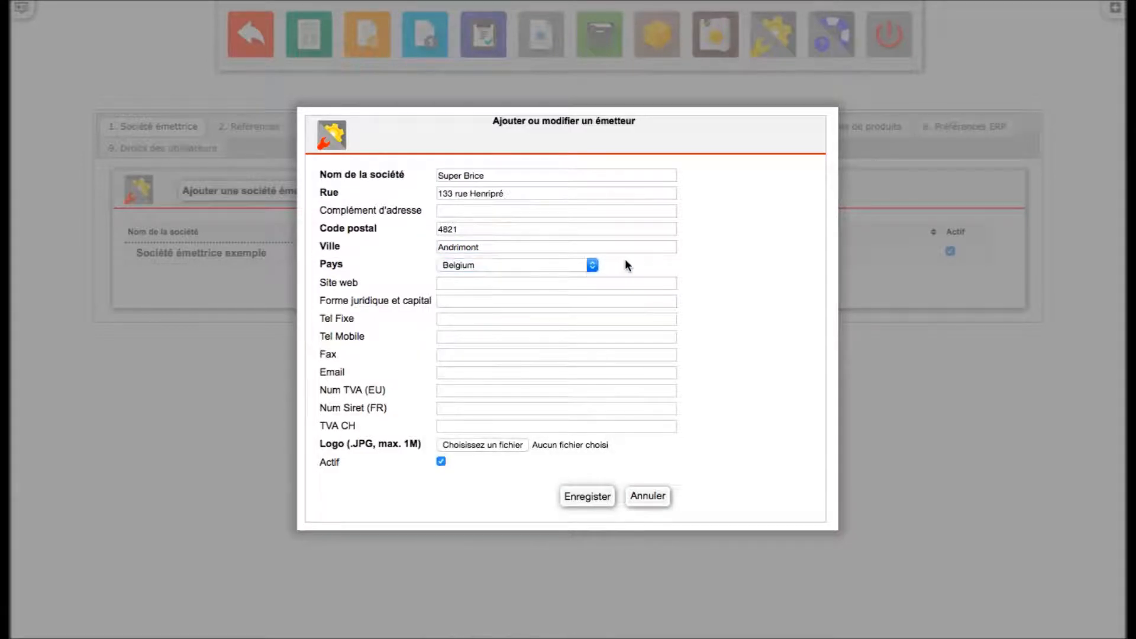
{"action": "left_click", "coordinate": [542, 285]}
{"action": "type", "text": "www.superbrice.com"}
{"action": "type", "text": "m"}
{"action": "key", "text": "Tab"}
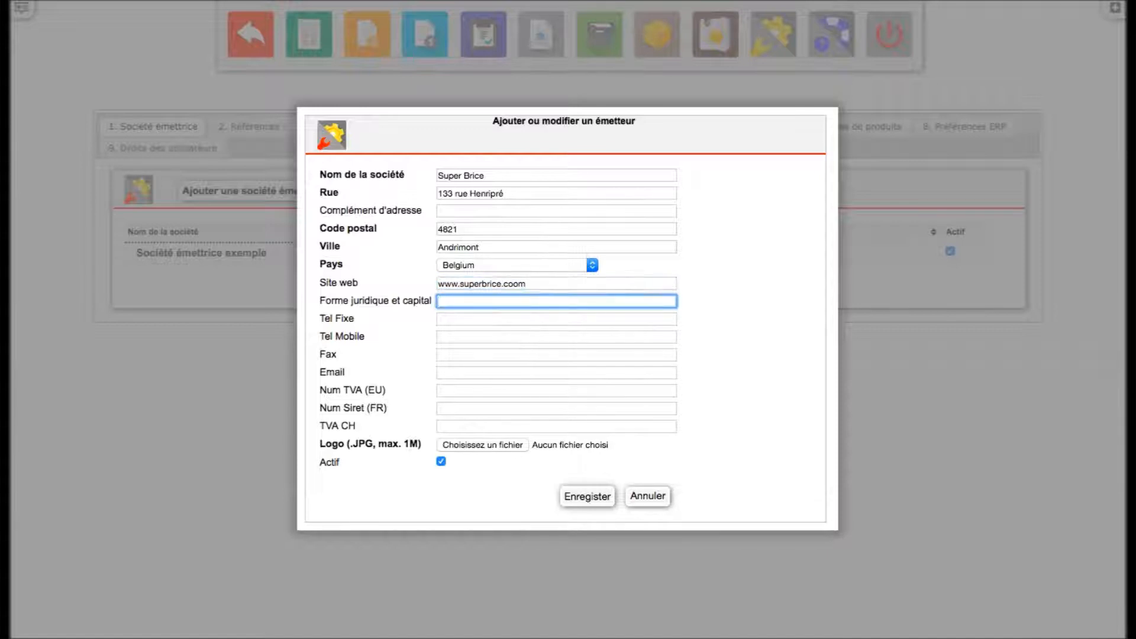
- Set the legal form and capital to 1.0000.000 Euro and fill in the landline phone number
{"action": "type", "text": "1.0000.000 Euro"}
{"action": "key", "text": "Tab"}
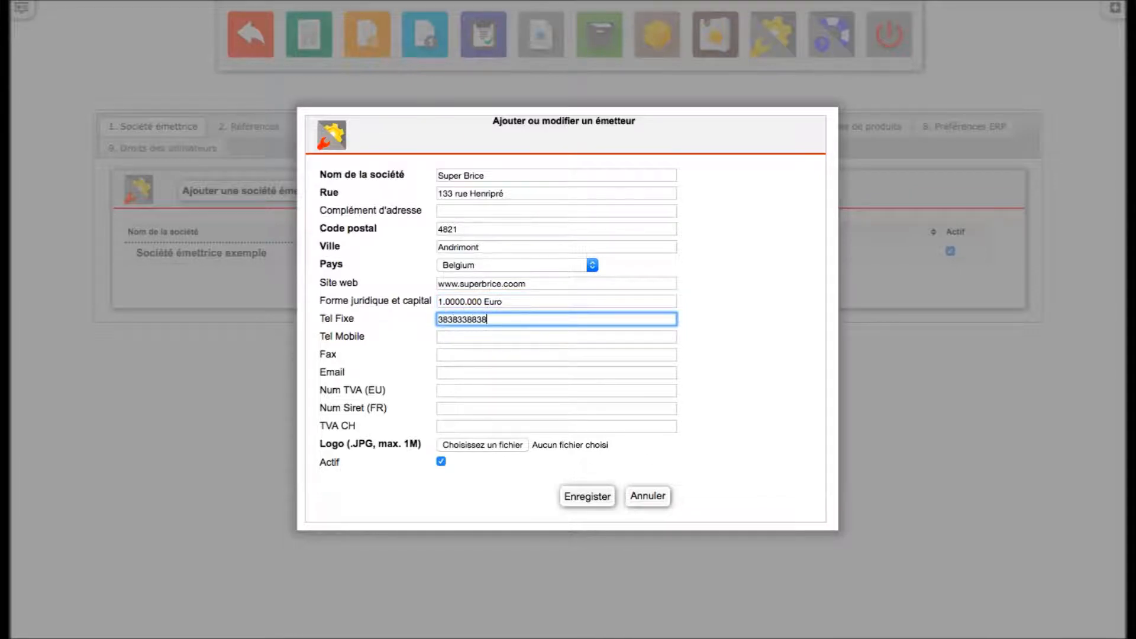
- Fill in the company's EU VAT number
{"action": "left_click", "coordinate": [518, 389]}
{"action": "type", "text": "BE88484"}
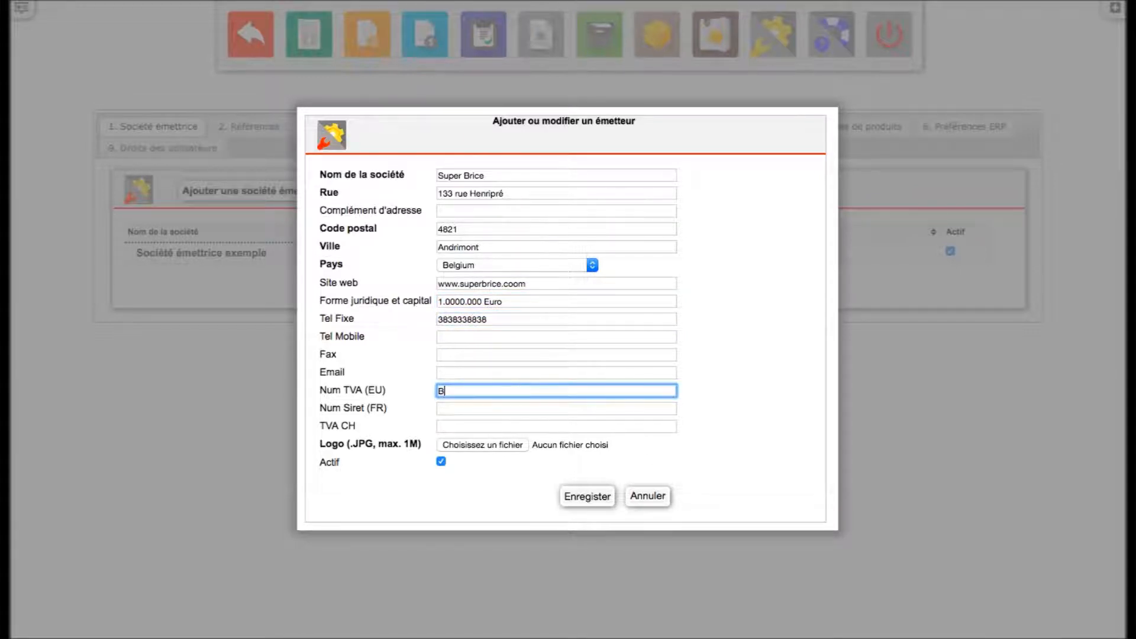
{"action": "type", "text": "84848448"}
- Attach rdc1.jpg as the company logo and save the new issuing company
{"action": "left_click", "coordinate": [489, 444]}
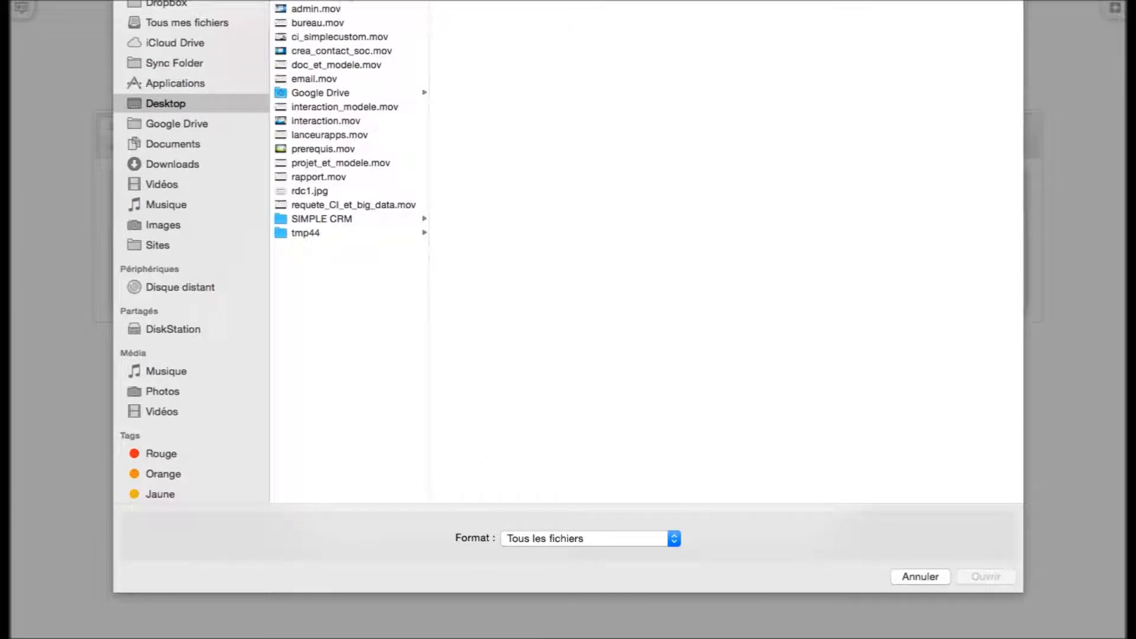
{"action": "left_click", "coordinate": [315, 193]}
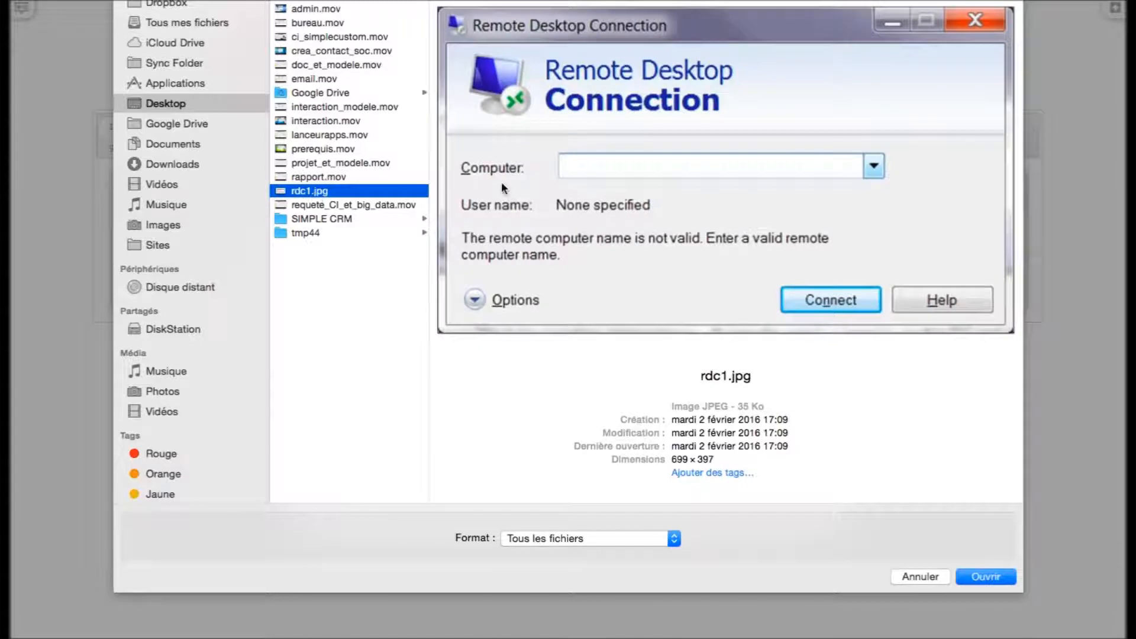
{"action": "left_click", "coordinate": [981, 577]}
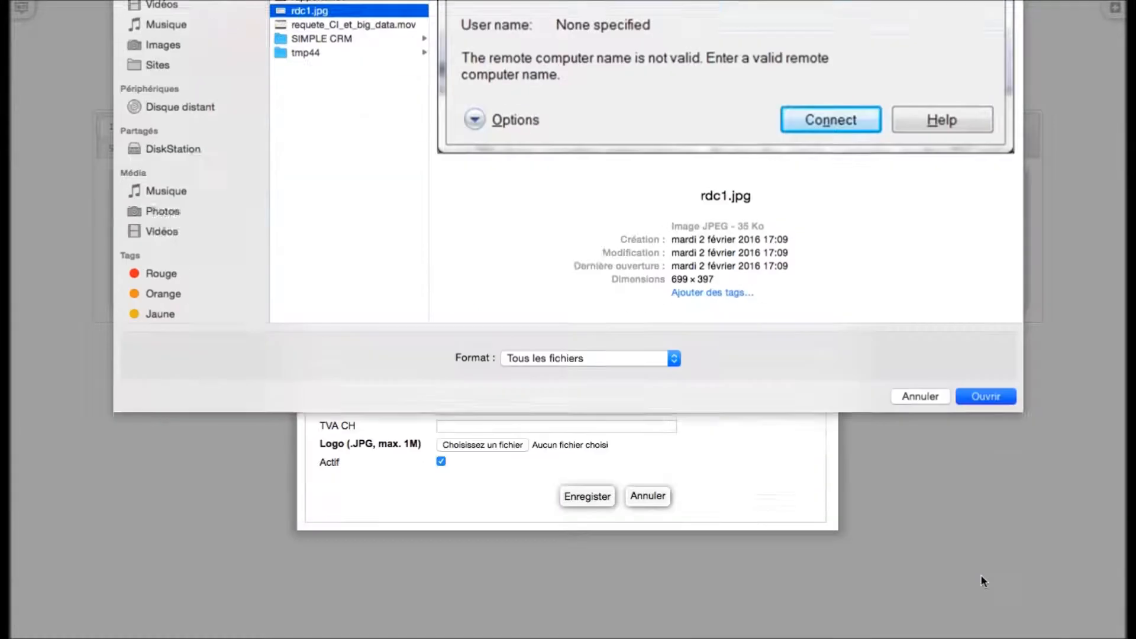
{"action": "left_click", "coordinate": [593, 496]}
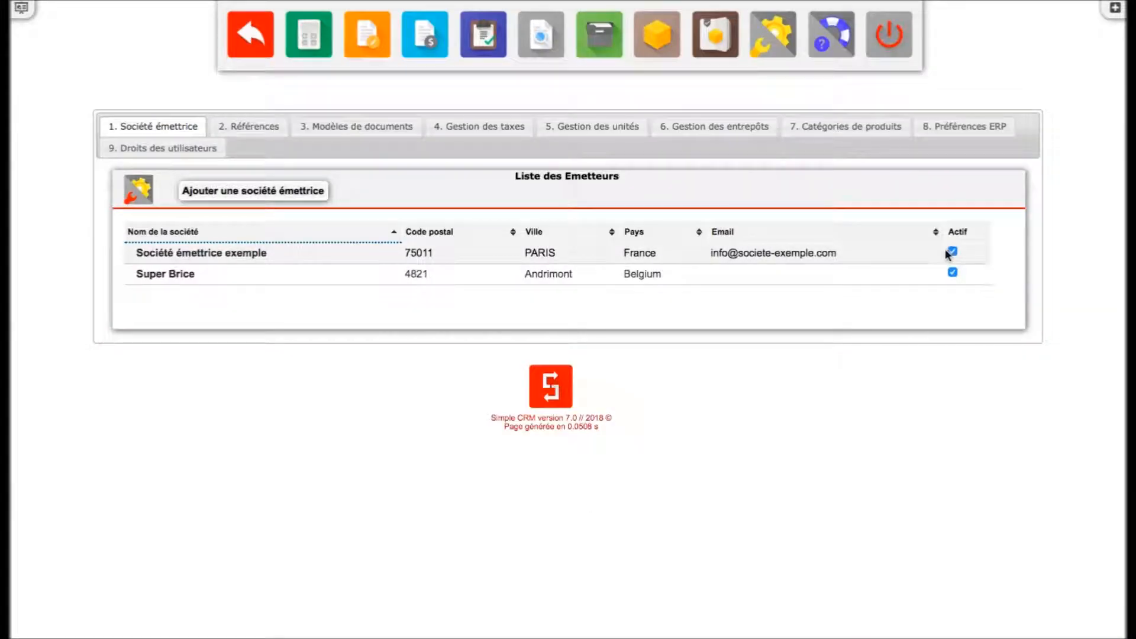
- Deactivate the Société émettrice exemple issuing company
{"action": "left_click", "coordinate": [951, 252]}
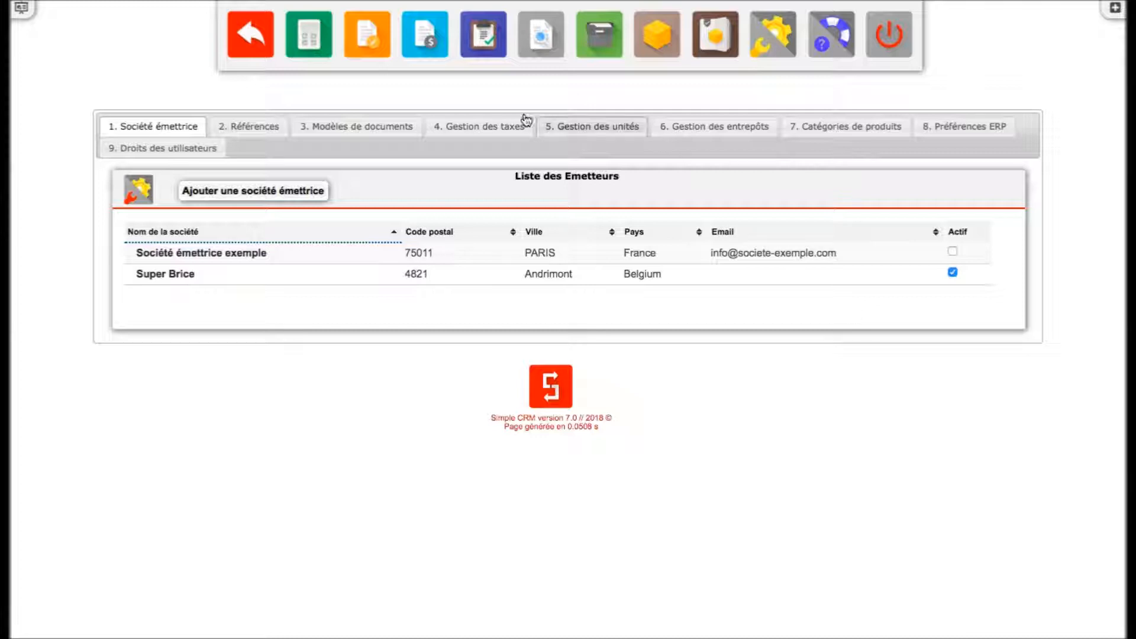
- In the references list, change the Bon de commande reference's issuer to Super Brice and save
{"action": "left_click", "coordinate": [249, 128]}
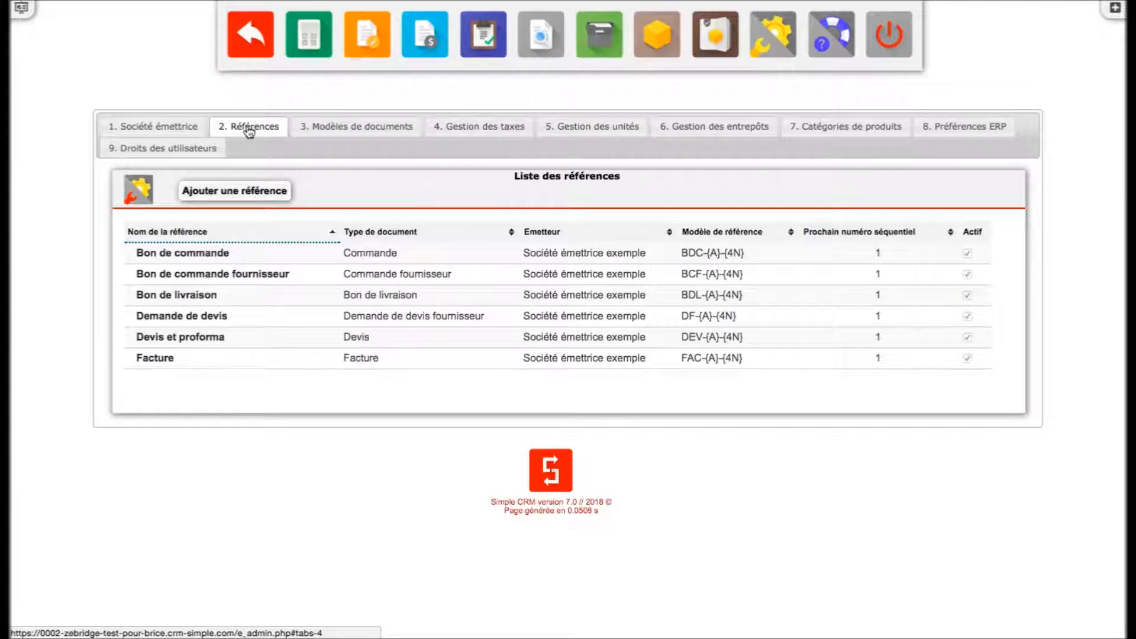
{"action": "left_click", "coordinate": [208, 254]}
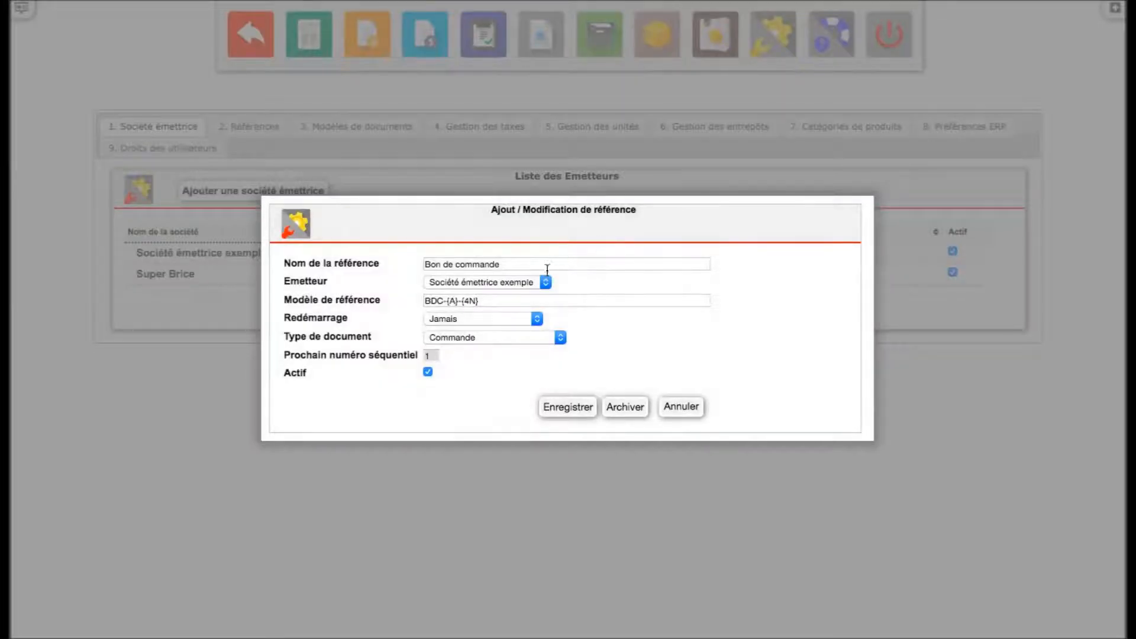
{"action": "left_click", "coordinate": [533, 283]}
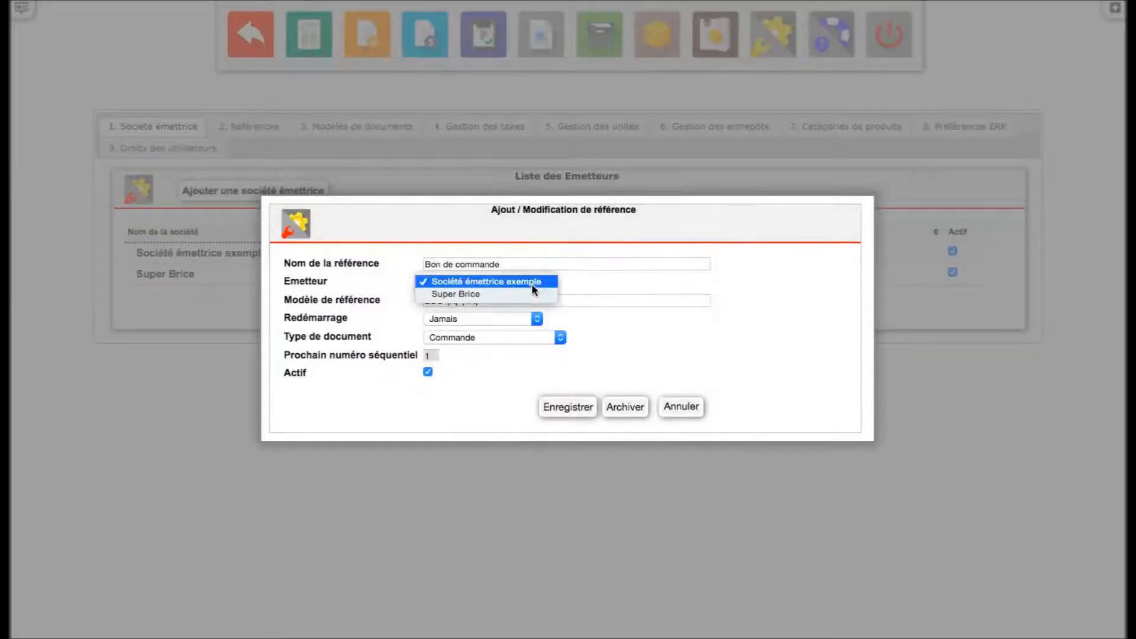
{"action": "left_click", "coordinate": [524, 293]}
{"action": "left_click", "coordinate": [562, 408]}
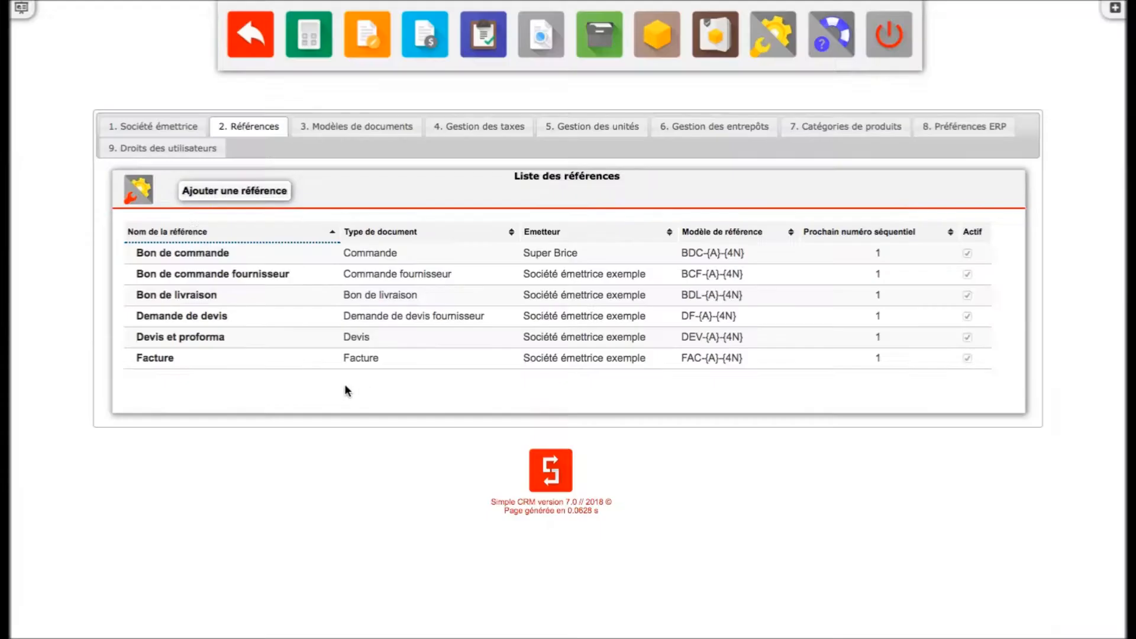
- Change the Bon de commande fournisseur reference's issuer to Super Brice and save
{"action": "left_click", "coordinate": [183, 273]}
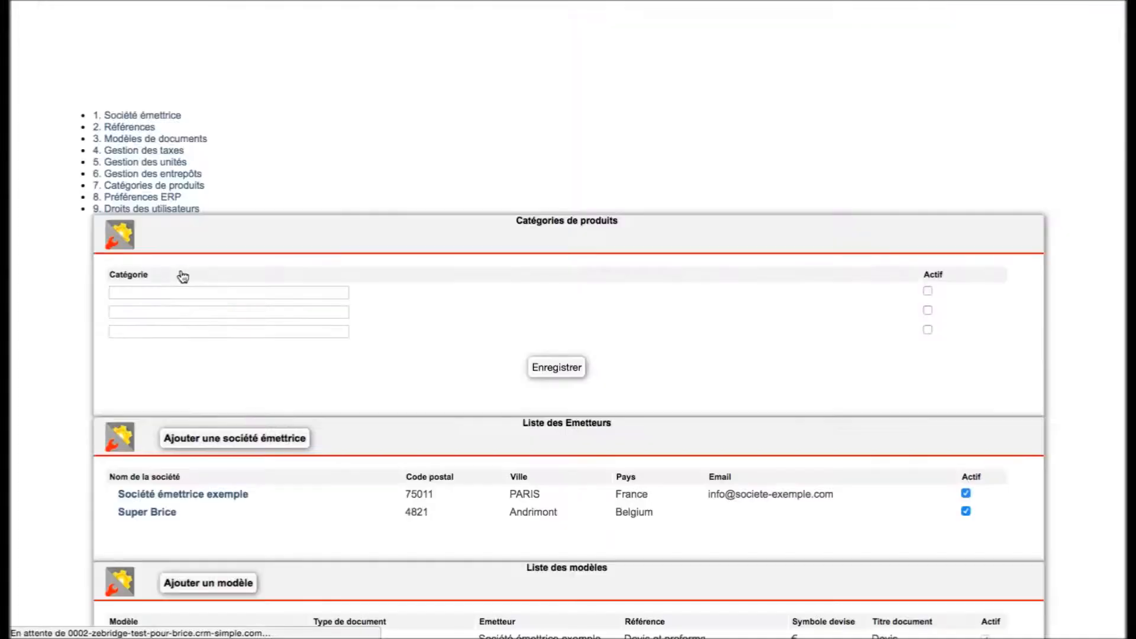
{"action": "left_click", "coordinate": [502, 281]}
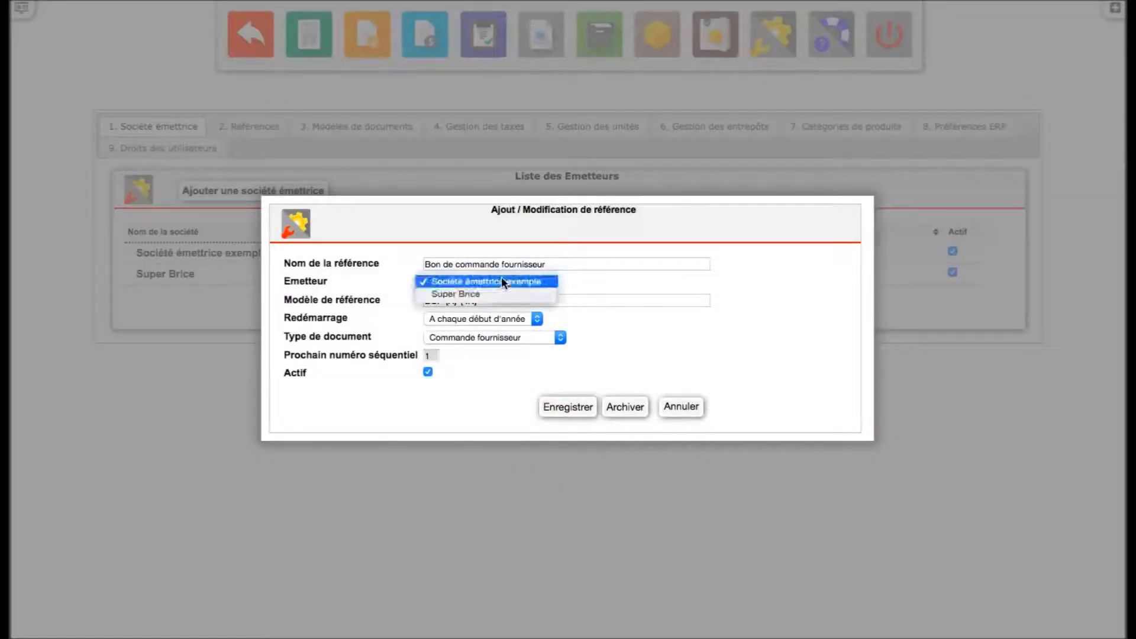
{"action": "left_click", "coordinate": [502, 292]}
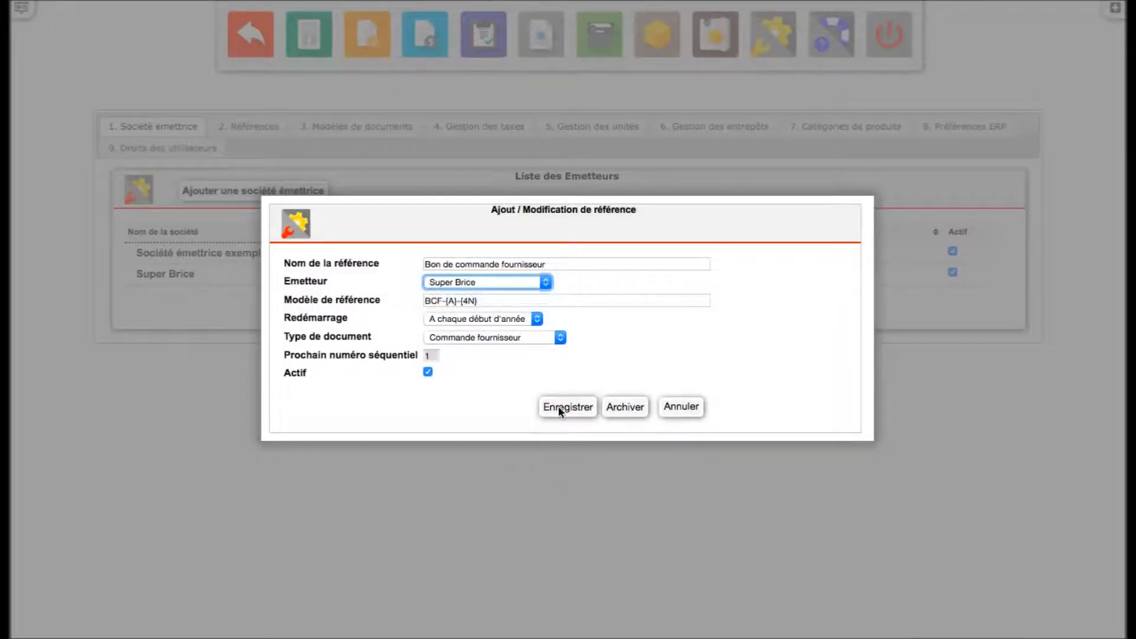
{"action": "left_click", "coordinate": [568, 408]}
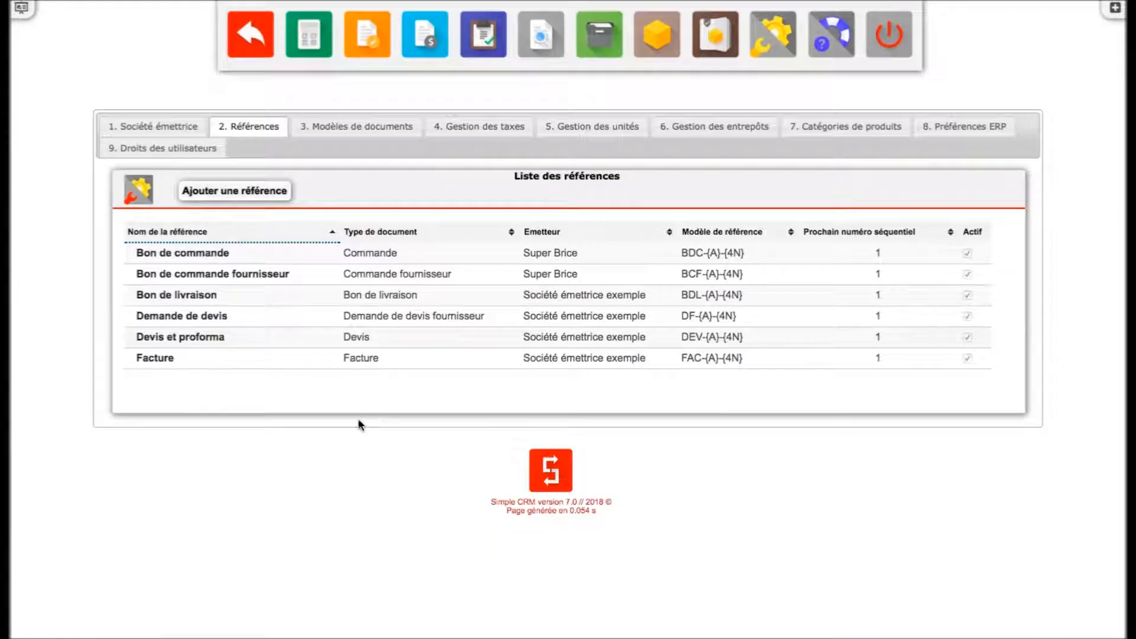
- Change the Bon de livraison reference's issuer to Super Brice and save
{"action": "left_click", "coordinate": [185, 295]}
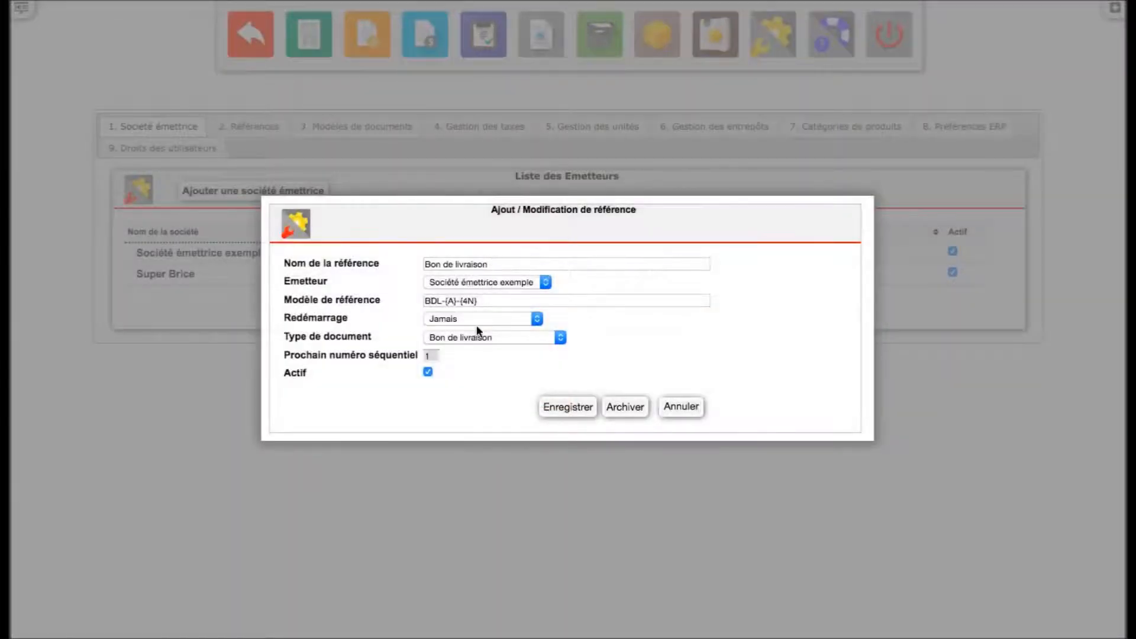
{"action": "left_click", "coordinate": [507, 282]}
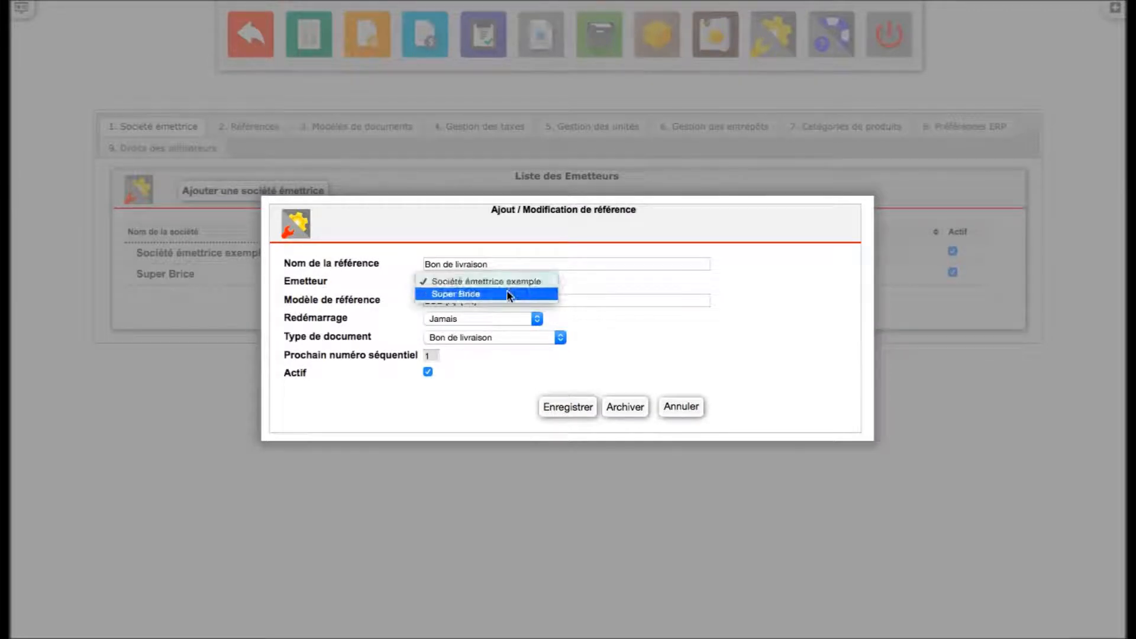
{"action": "left_click", "coordinate": [507, 295]}
{"action": "left_click", "coordinate": [563, 406]}
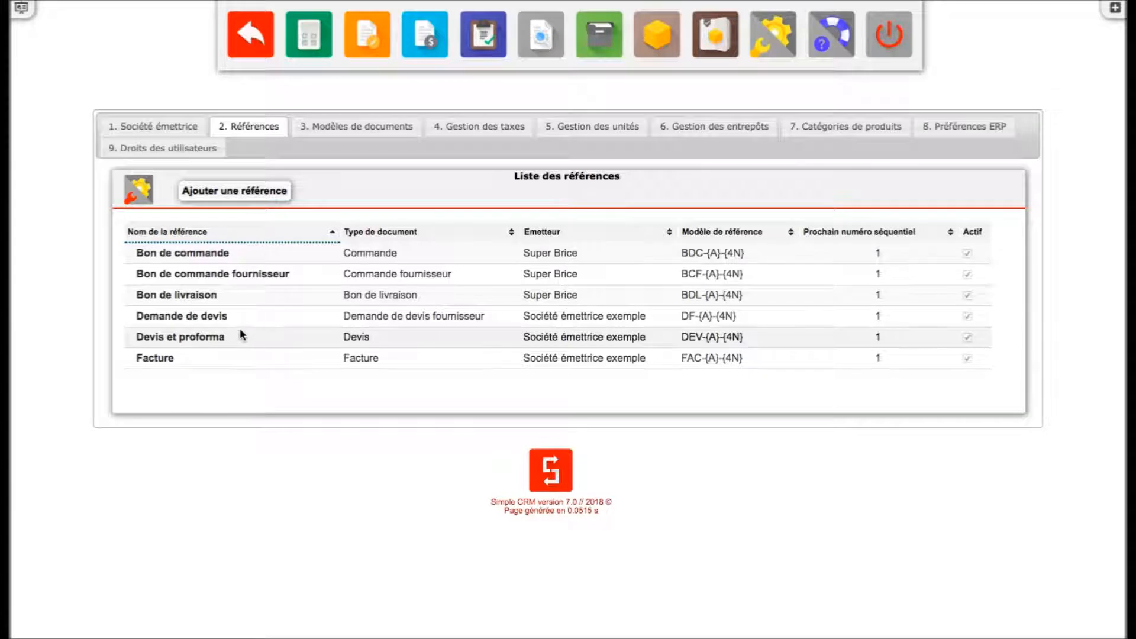
- Change the Facture reference's issuer to Super Brice and save
{"action": "left_click", "coordinate": [163, 360]}
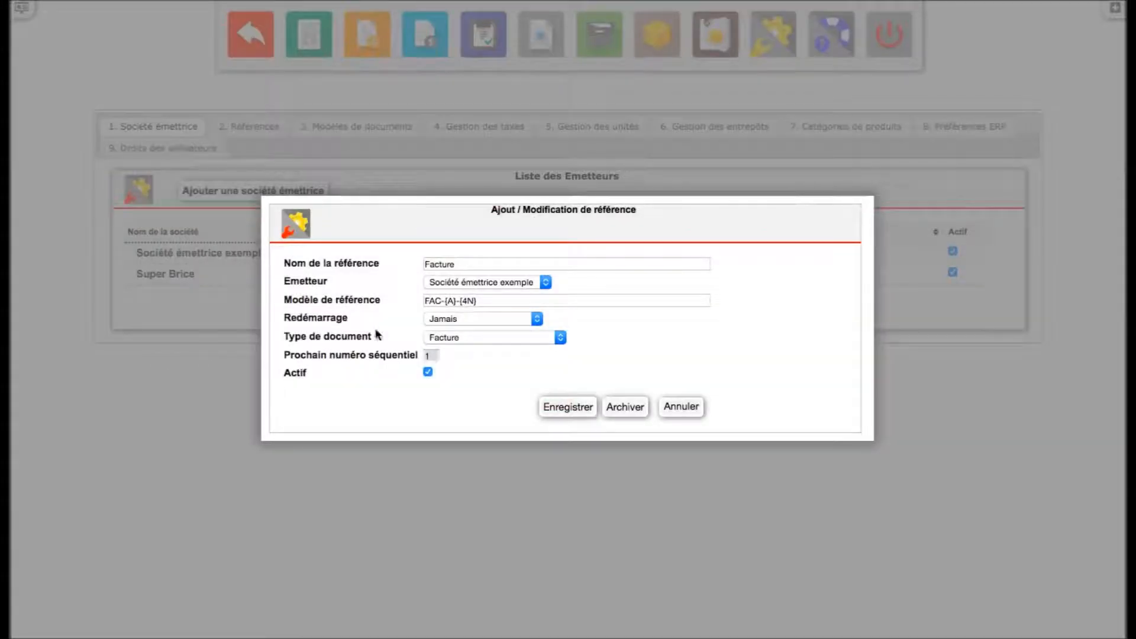
{"action": "left_click", "coordinate": [493, 281]}
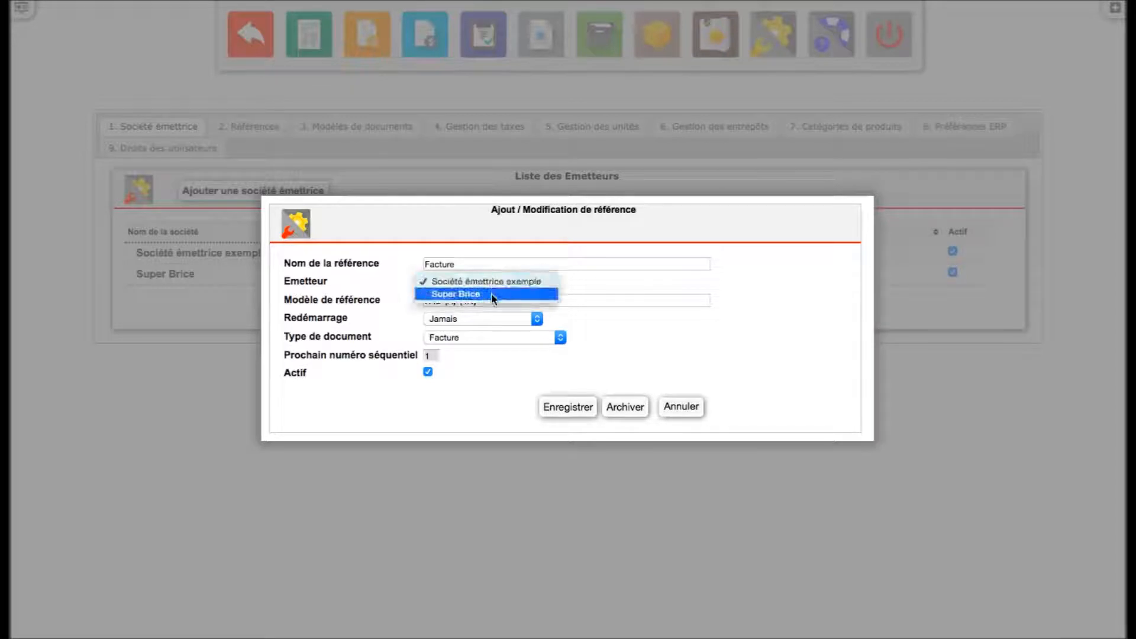
{"action": "left_click", "coordinate": [491, 293]}
{"action": "left_click", "coordinate": [573, 408]}
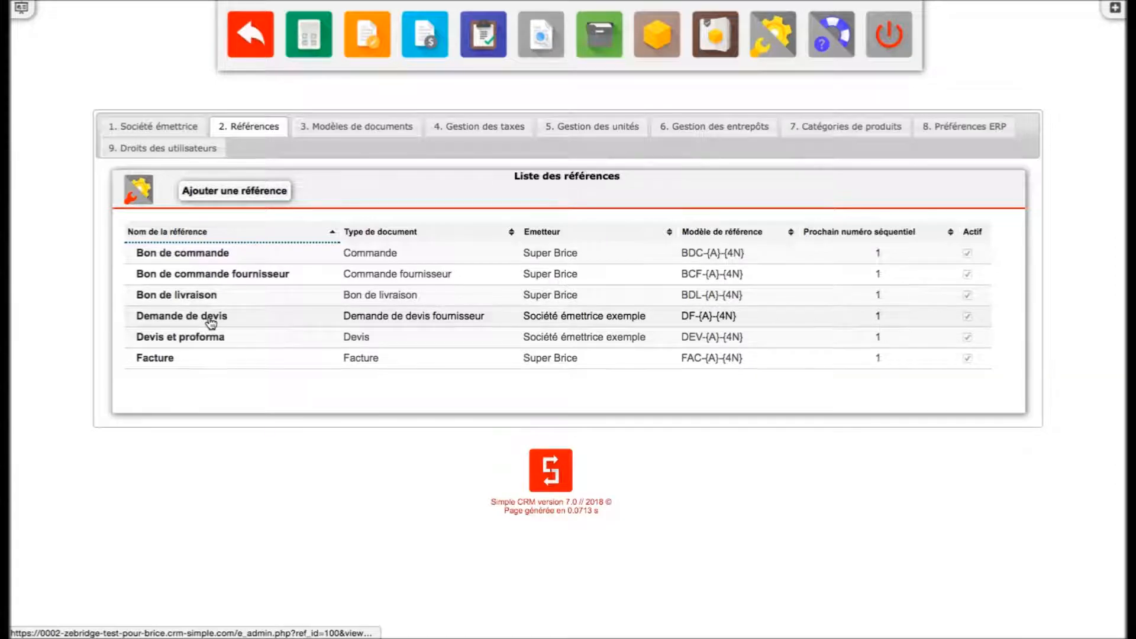
- Change the Devis et proforma reference's issuer to Super Brice and save
{"action": "left_click", "coordinate": [204, 342]}
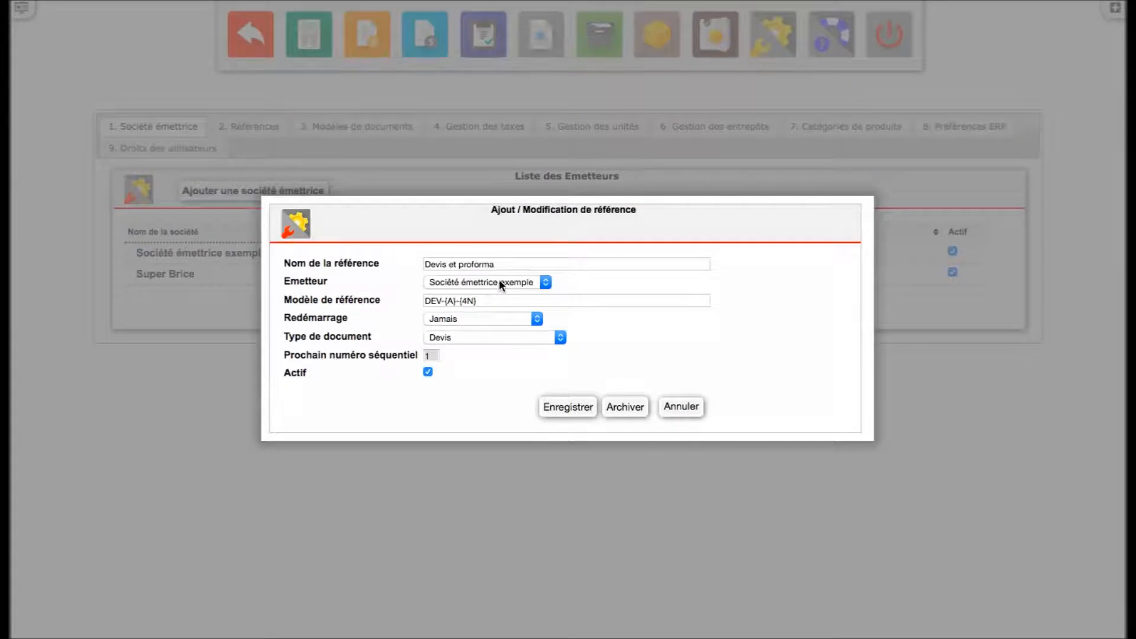
{"action": "left_click", "coordinate": [501, 285]}
{"action": "left_click", "coordinate": [499, 297]}
{"action": "left_click", "coordinate": [568, 407]}
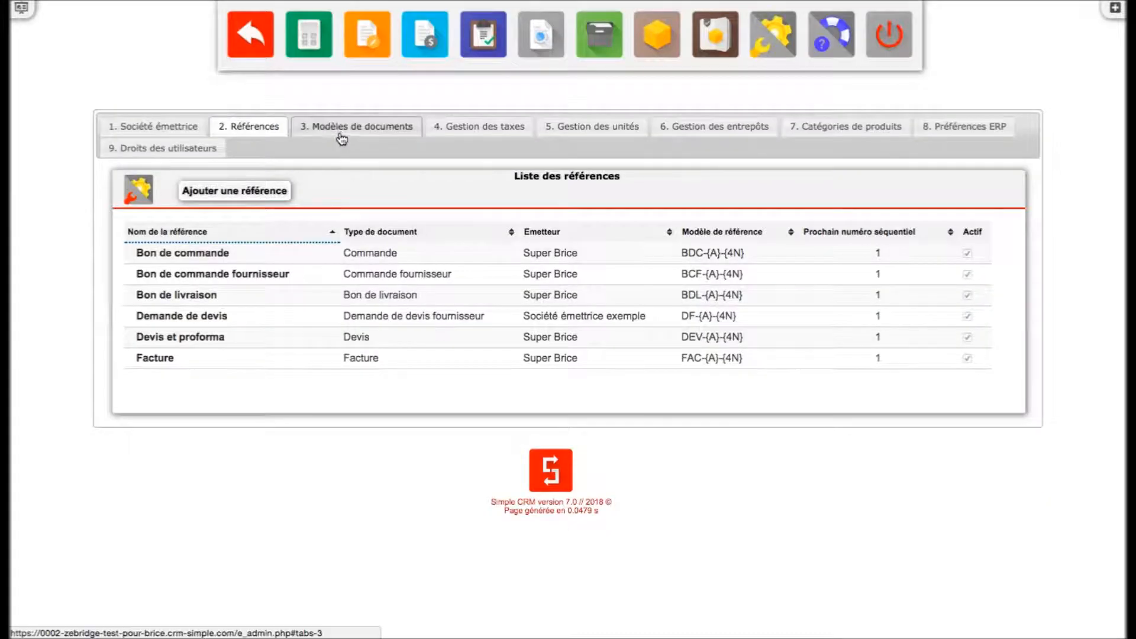
- Start a new document template named Devis SuperBrice with global colour F34AFF
{"action": "left_click", "coordinate": [344, 136]}
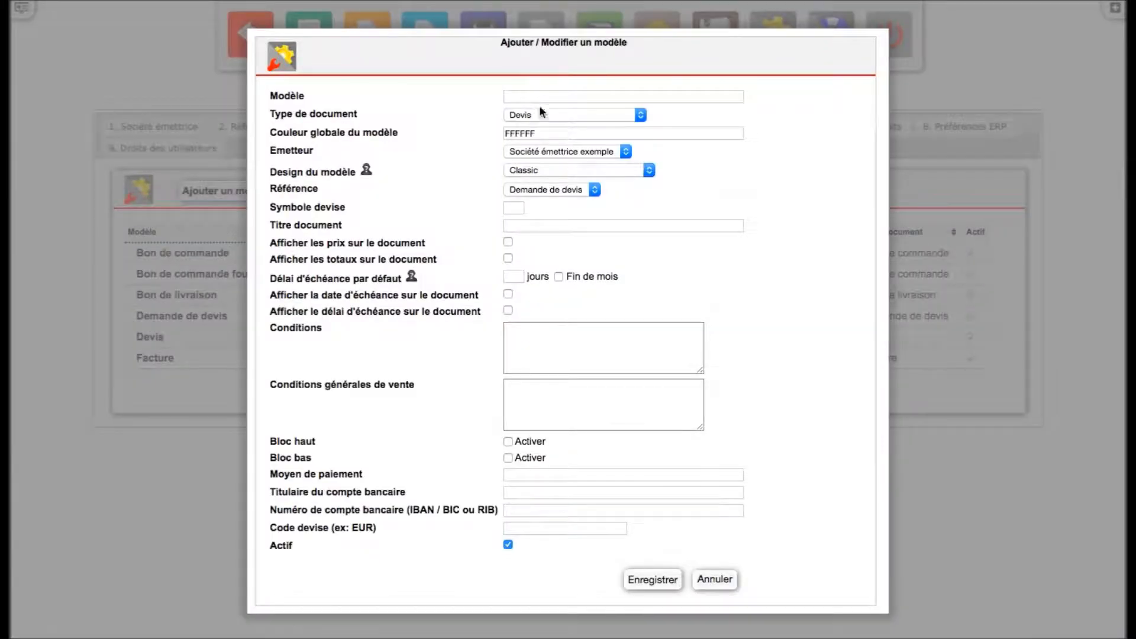
{"action": "left_click", "coordinate": [549, 100]}
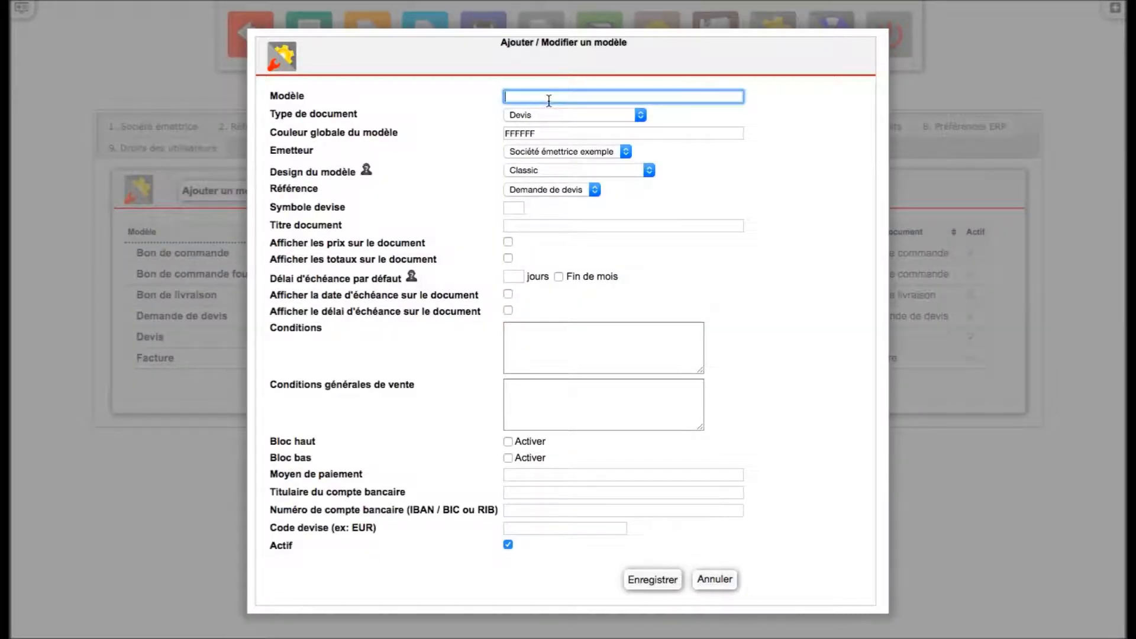
{"action": "type", "text": "Deb"}
{"action": "type", "text": "vis SuperBrice"}
{"action": "left_click", "coordinate": [571, 134]}
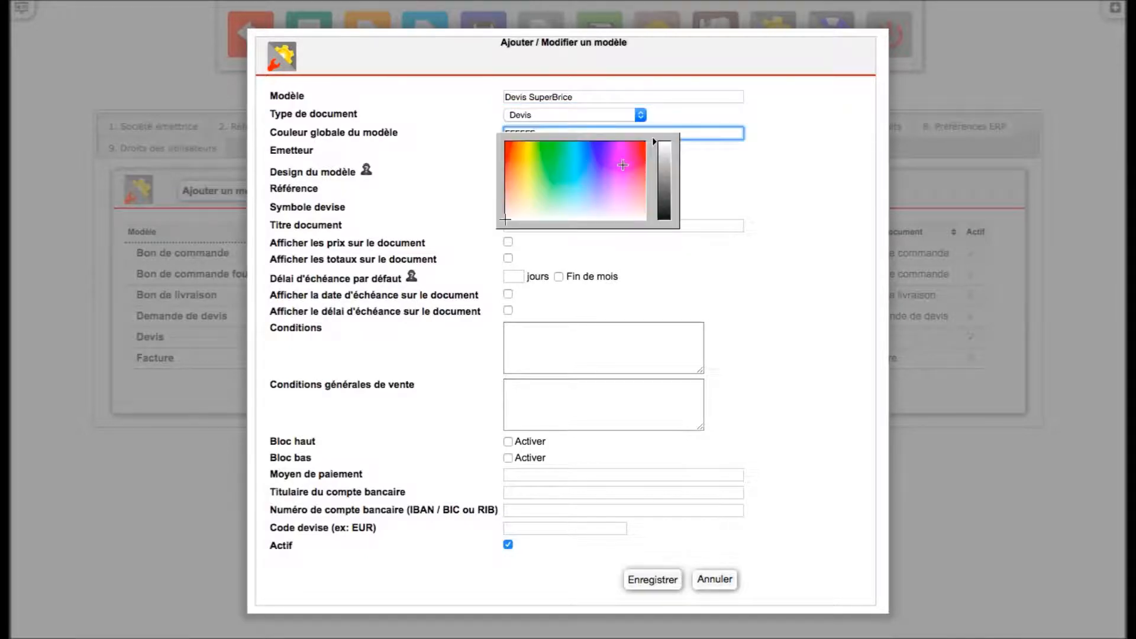
{"action": "left_click", "coordinate": [623, 166]}
{"action": "left_click", "coordinate": [752, 172]}
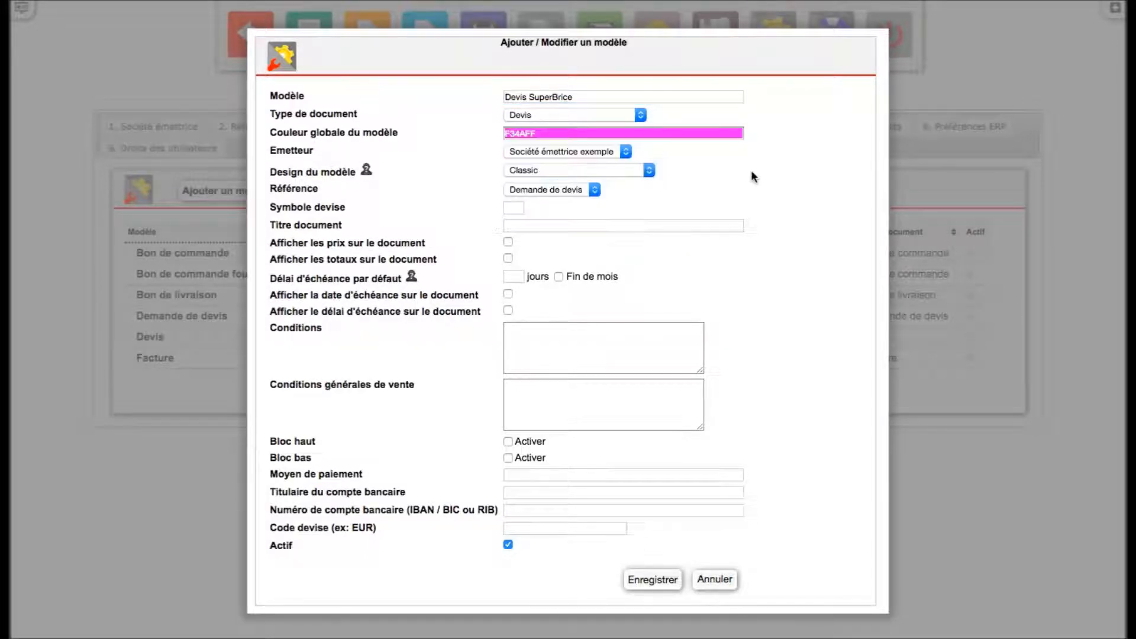
- Set the template's issuer to Super Brice and its design to Modern - logo à gauche - remise
{"action": "left_click", "coordinate": [563, 153]}
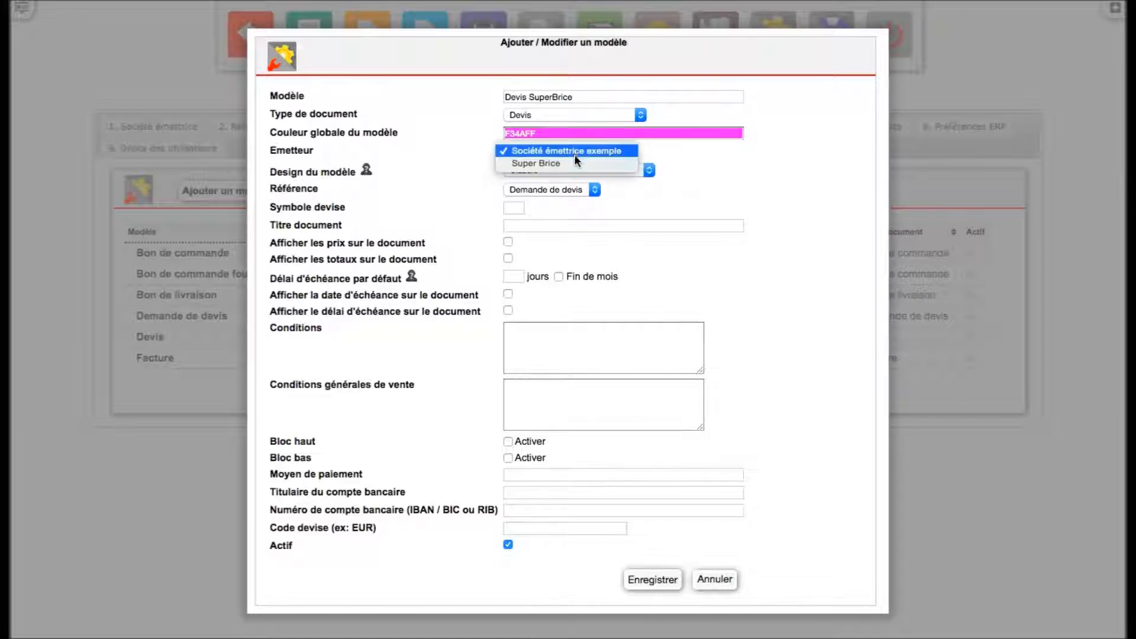
{"action": "left_click", "coordinate": [570, 161]}
{"action": "left_click", "coordinate": [569, 169]}
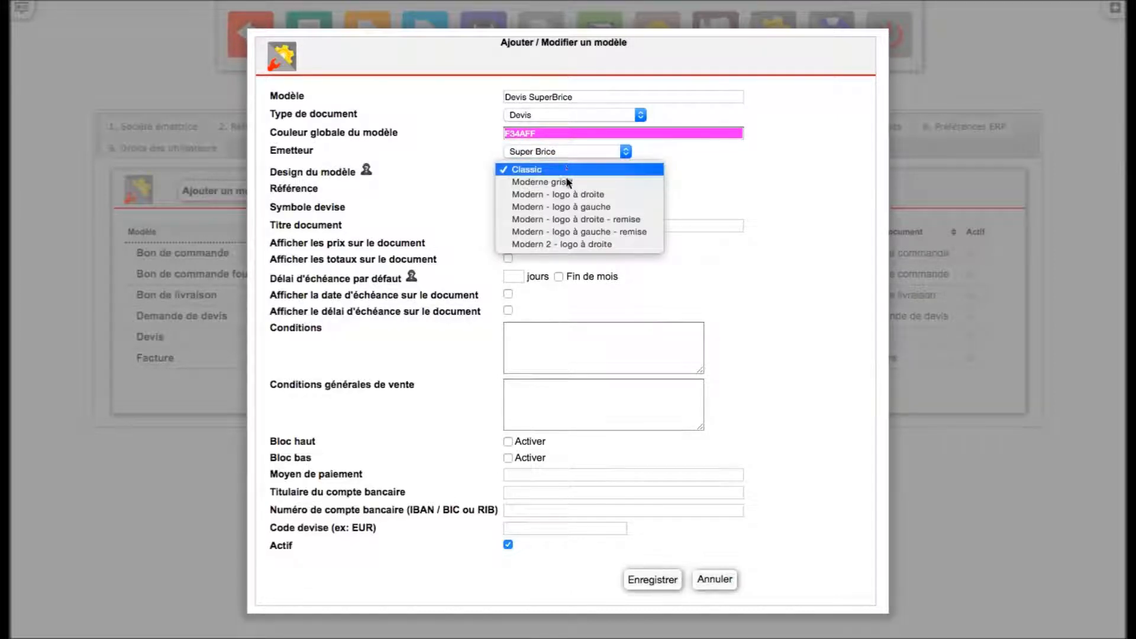
{"action": "left_click", "coordinate": [588, 232]}
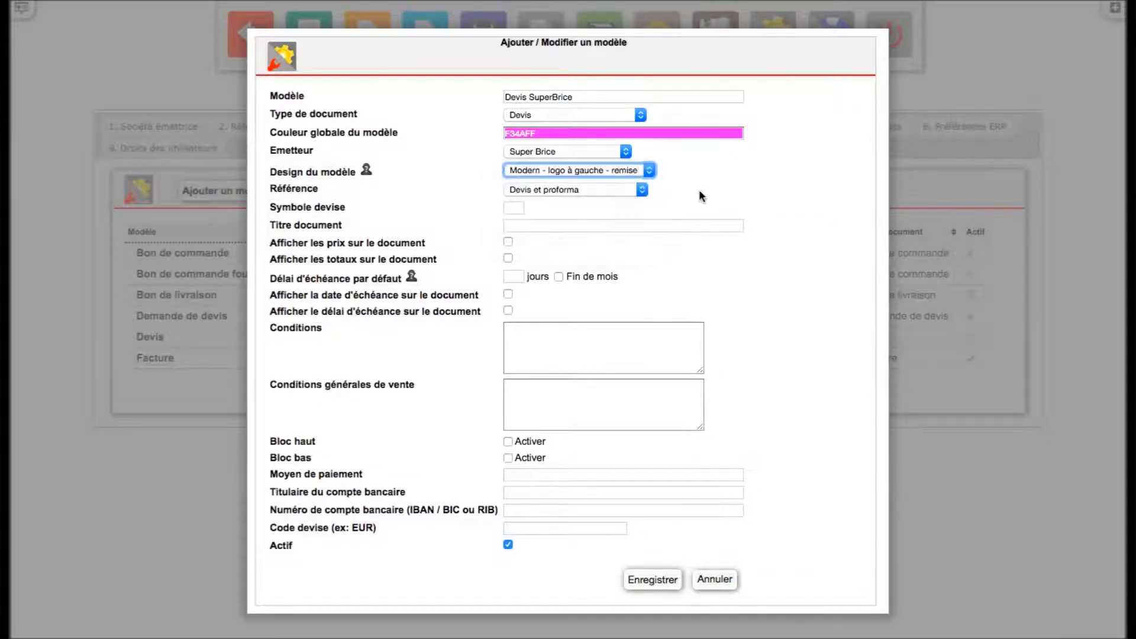
- Set the template's reference to Devis et proforma and its currency symbol to Euro
{"action": "left_click", "coordinate": [616, 189]}
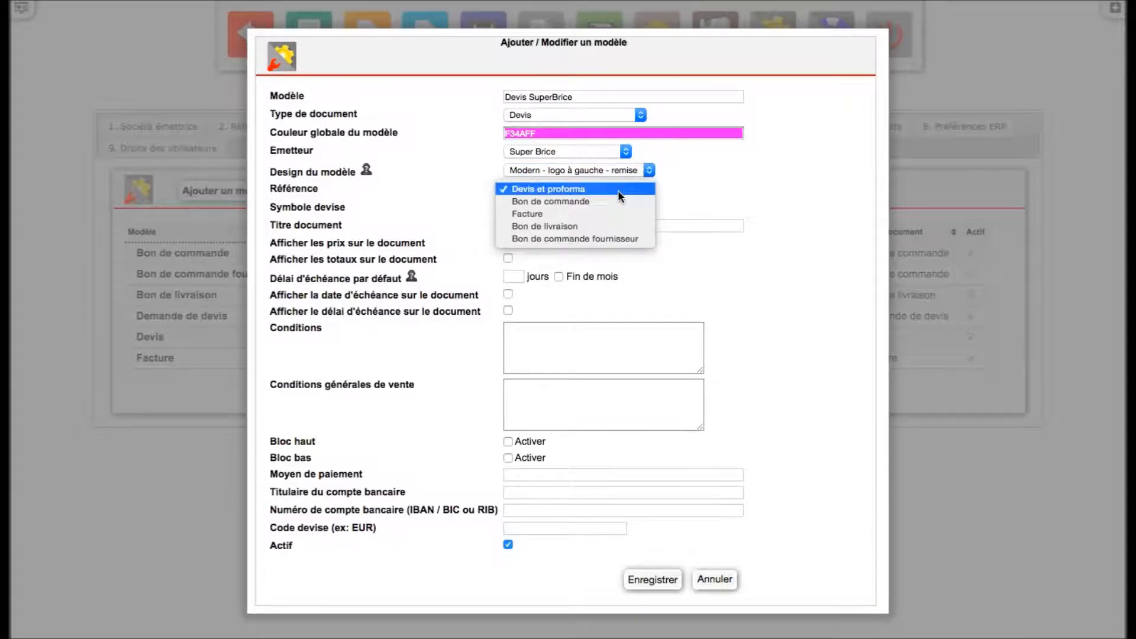
{"action": "left_click", "coordinate": [618, 190]}
{"action": "left_click", "coordinate": [520, 207]}
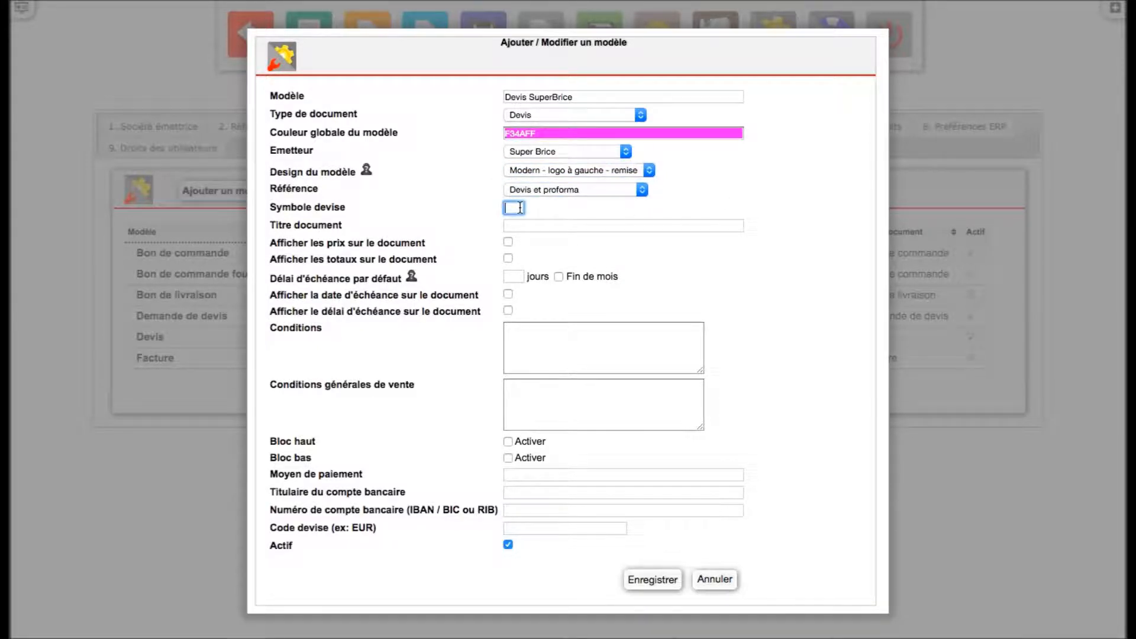
{"action": "type", "text": "Euro"}
- Set the document title to Devis and enable showing prices and totals on the document
{"action": "left_click", "coordinate": [532, 225]}
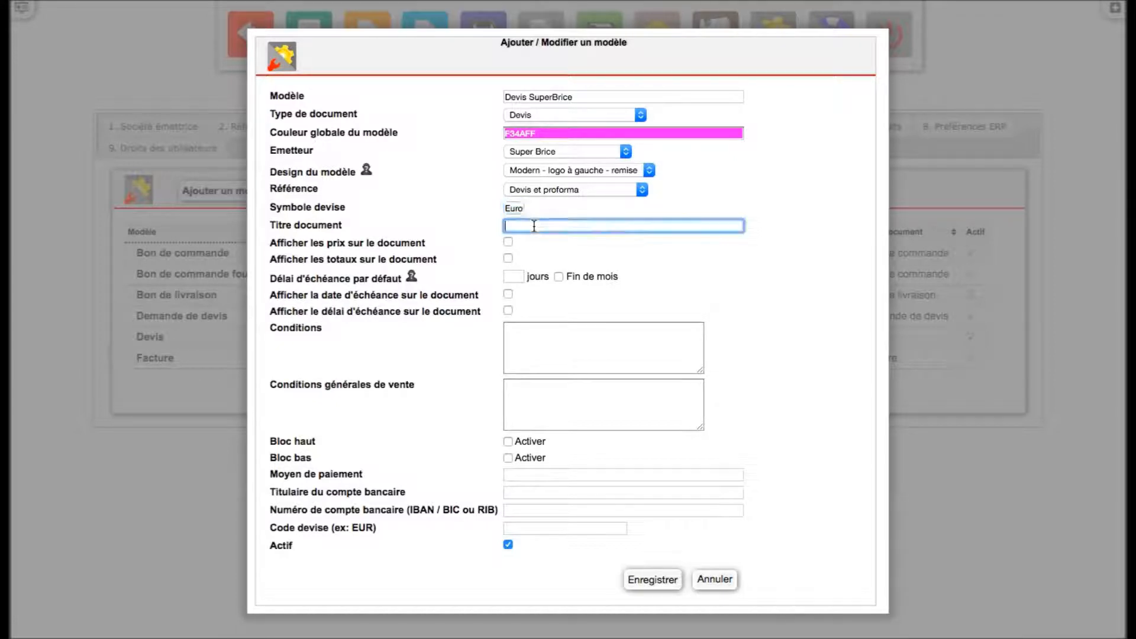
{"action": "type", "text": "Devis"}
{"action": "left_click", "coordinate": [645, 271]}
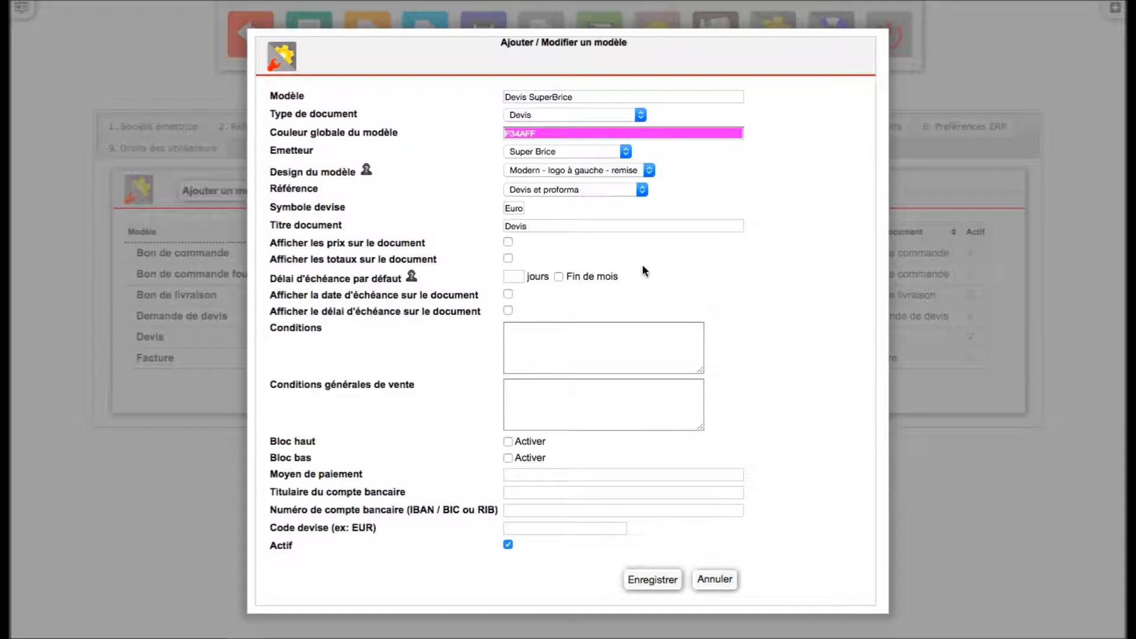
{"action": "left_click", "coordinate": [508, 242]}
{"action": "left_click", "coordinate": [507, 259]}
- Set a 30-day default due term and enable showing the due date and due term on the document
{"action": "left_click", "coordinate": [515, 277]}
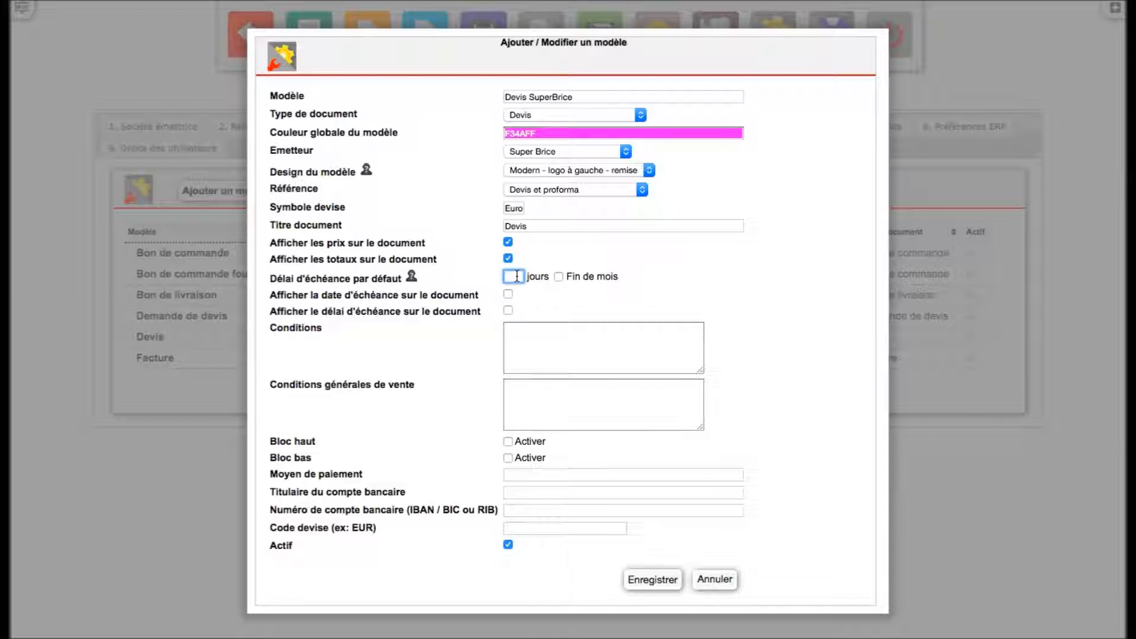
{"action": "type", "text": "30"}
{"action": "left_click", "coordinate": [530, 293]}
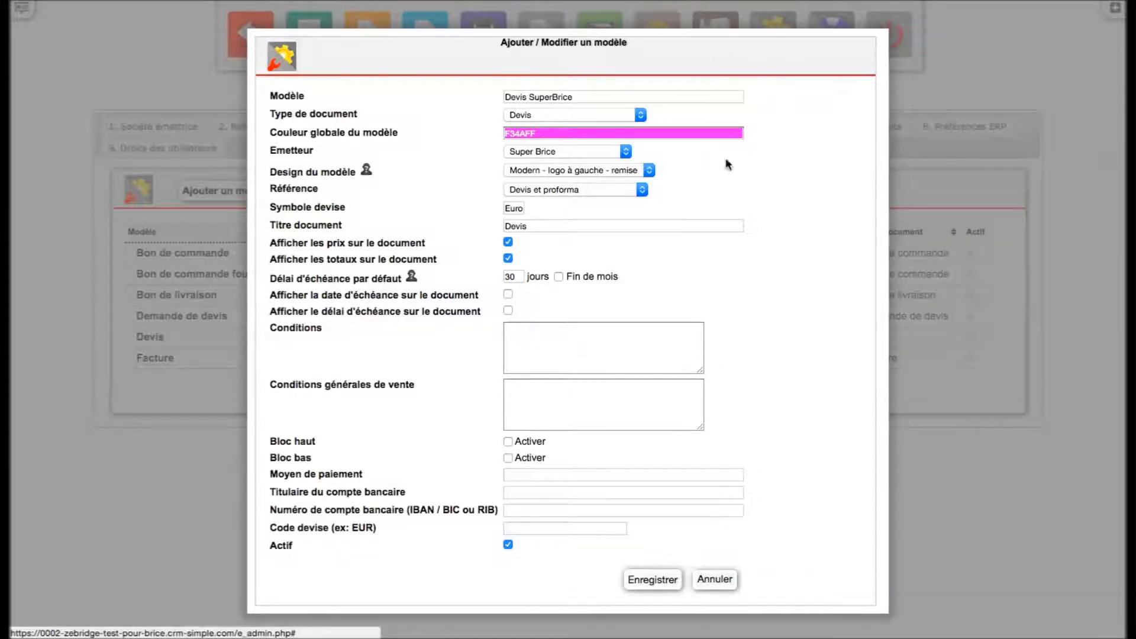
{"action": "left_click", "coordinate": [508, 295]}
{"action": "left_click", "coordinate": [508, 312]}
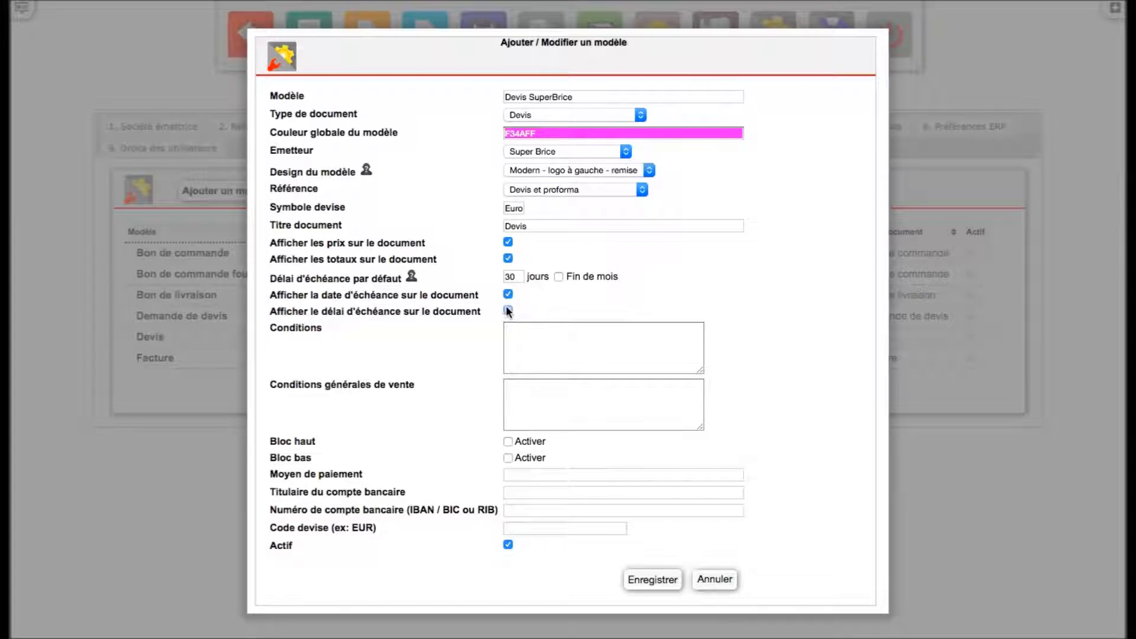
- Fill the Conditions and Conditions générales de vente fields with placeholder text
{"action": "left_click", "coordinate": [526, 352]}
{"action": "type", "text": "moshfùlighùlqihzùzarfhaùzig"}
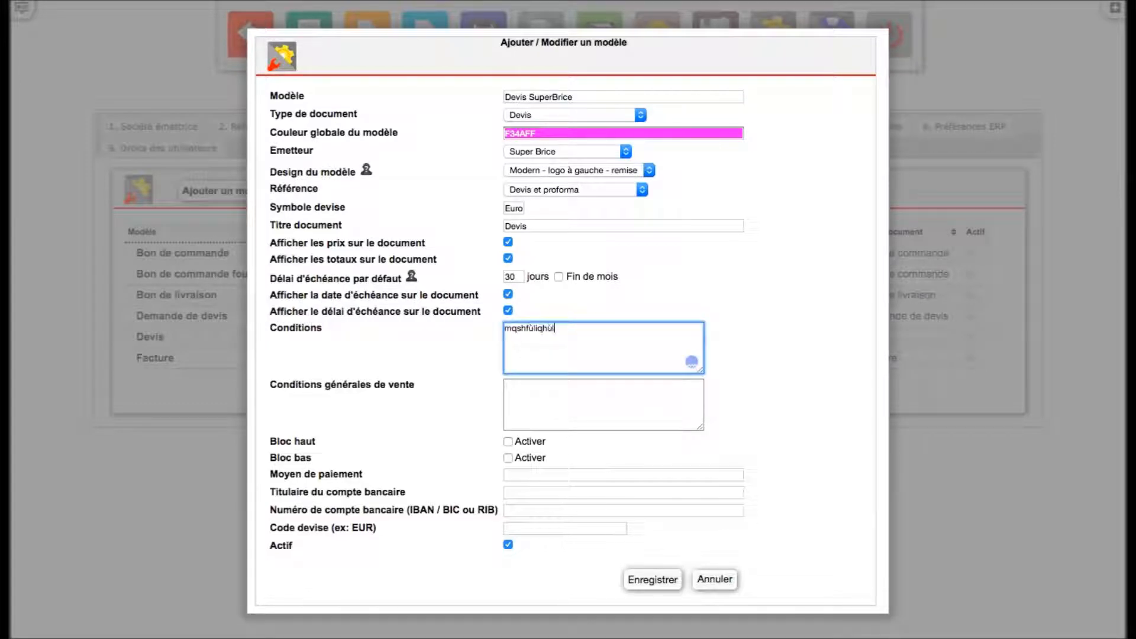
{"action": "left_click", "coordinate": [577, 397]}
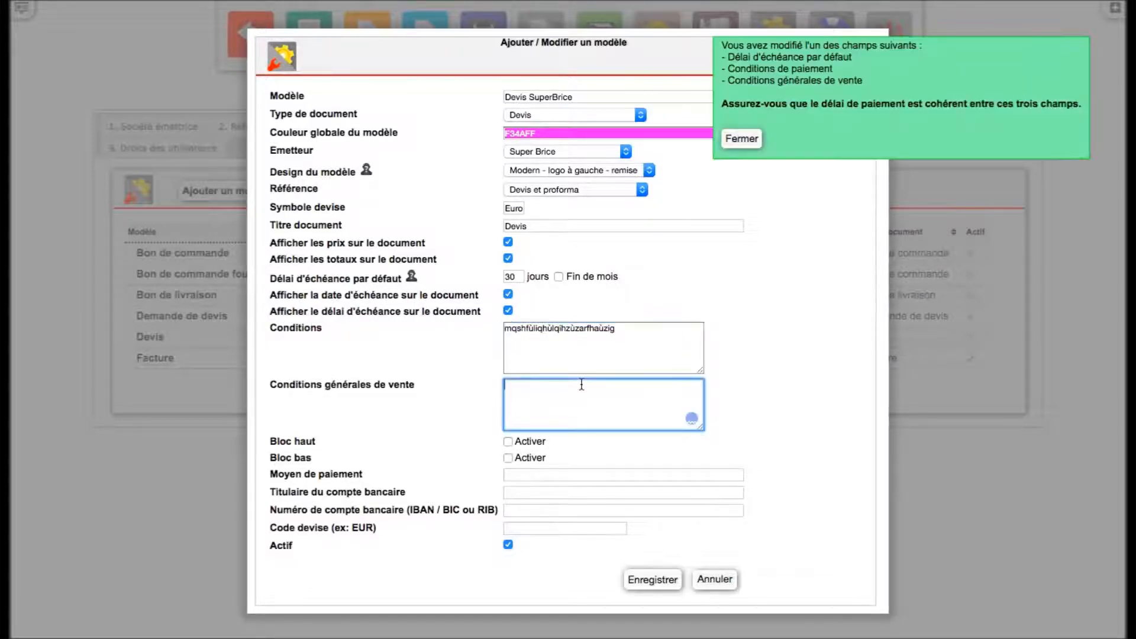
{"action": "type", "text": "iqgfrliuqgzfiuazgfmaefguz"}
- Enter payment method Banque, account holder SuperBrice, and the bank account number
{"action": "left_click", "coordinate": [598, 474]}
{"action": "type", "text": "Banque"}
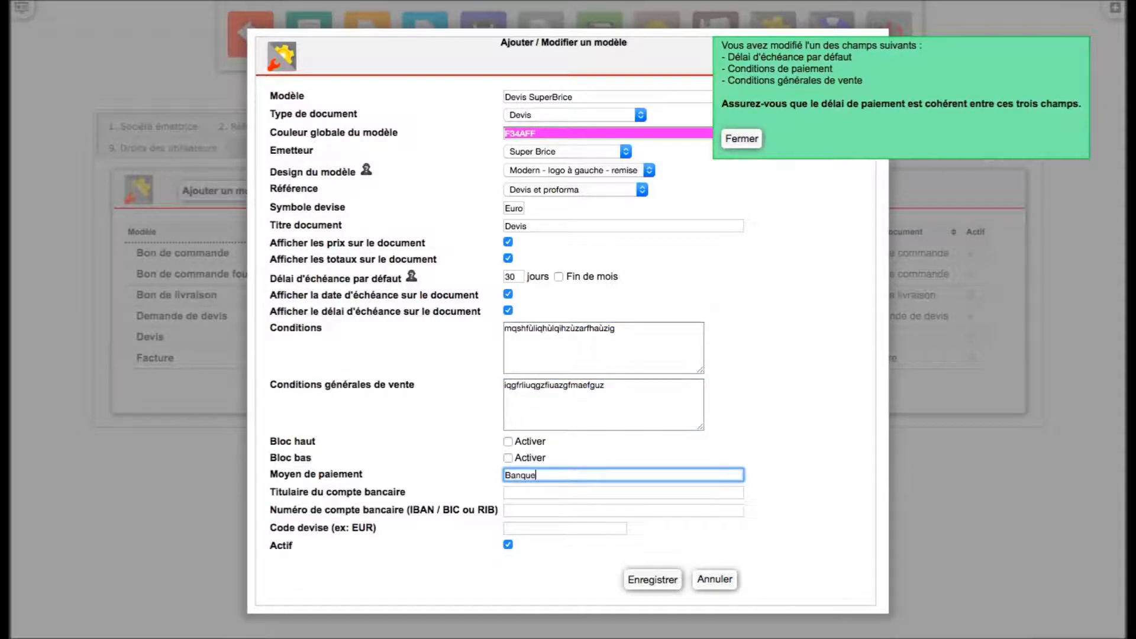
{"action": "left_click", "coordinate": [597, 495]}
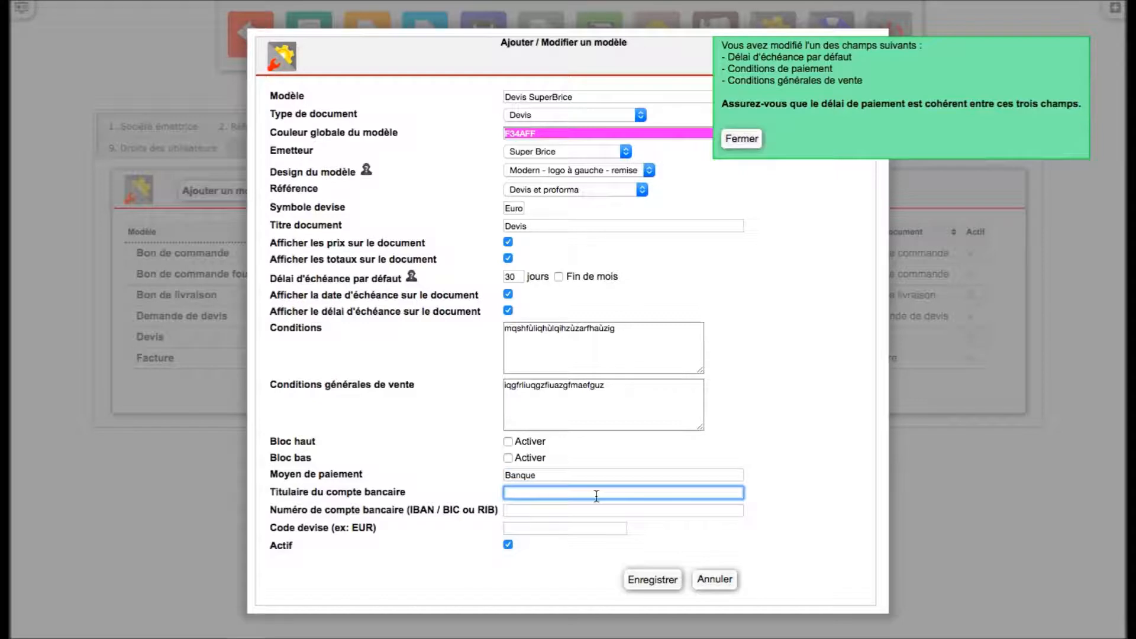
{"action": "type", "text": "SuperBrice"}
{"action": "key", "text": "Tab"}
{"action": "type", "text": "IBAN "}
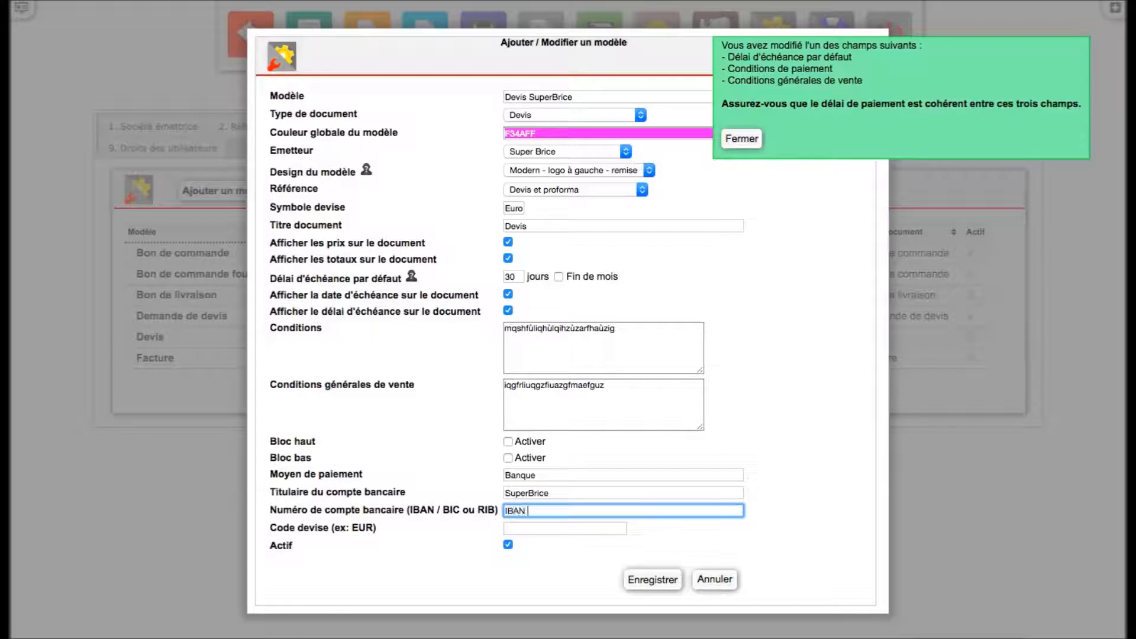
{"action": "type", "text": "JFJFJFJFJFJFJFJFJJF"}
- Set the currency code to EUR, dismiss the payment-term notice, and save the template
{"action": "left_click", "coordinate": [580, 528]}
{"action": "type", "text": "EUR"}
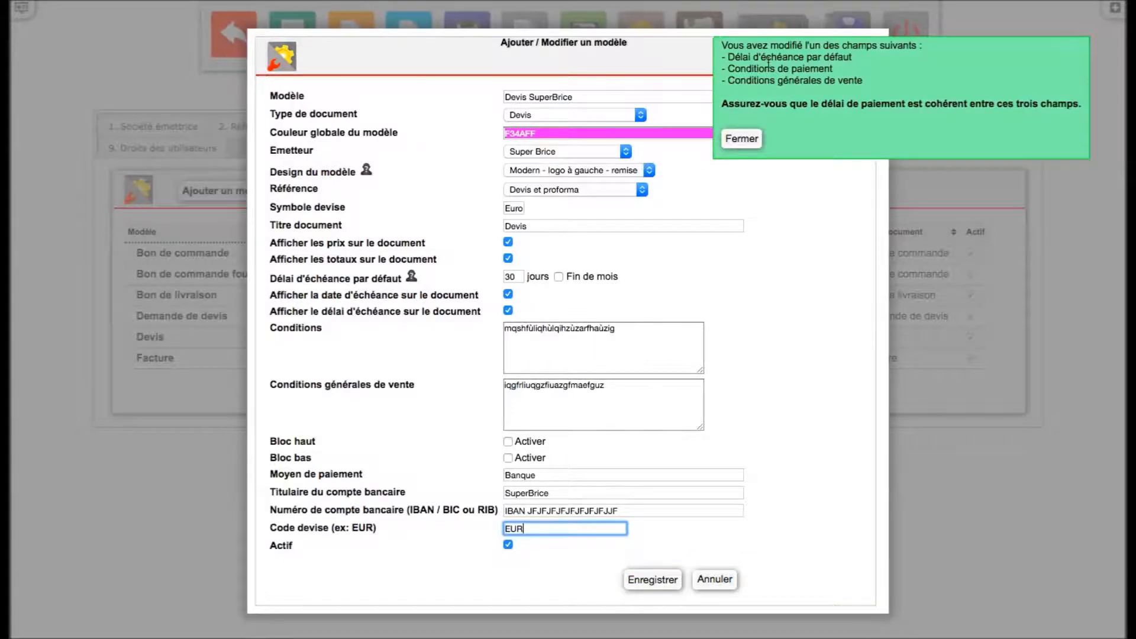
{"action": "left_click", "coordinate": [756, 138]}
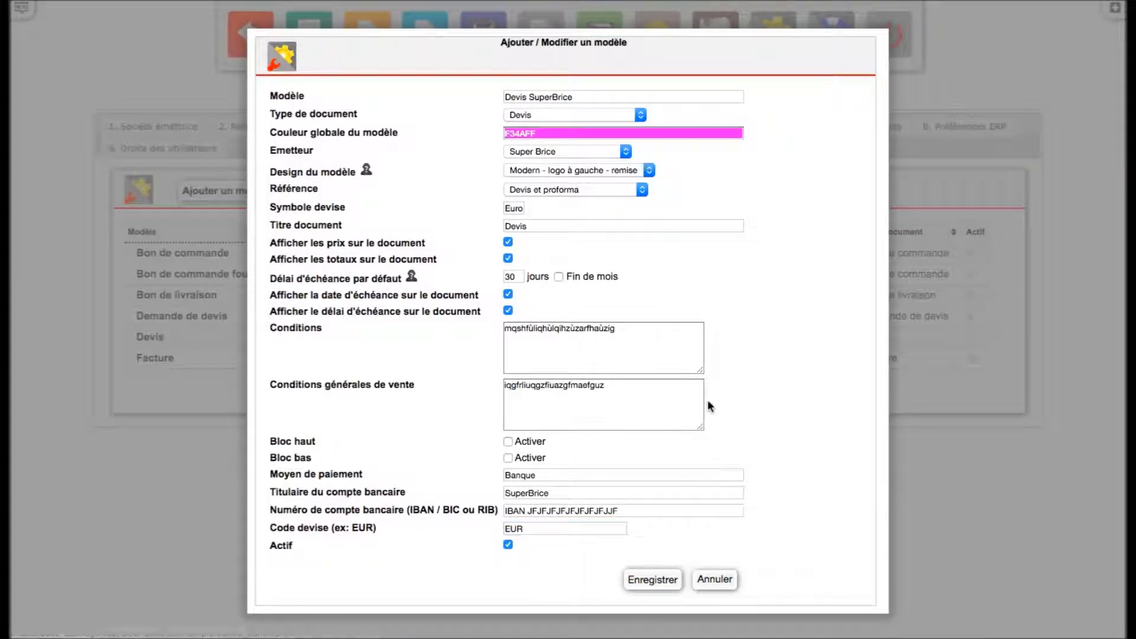
{"action": "left_click", "coordinate": [659, 579]}
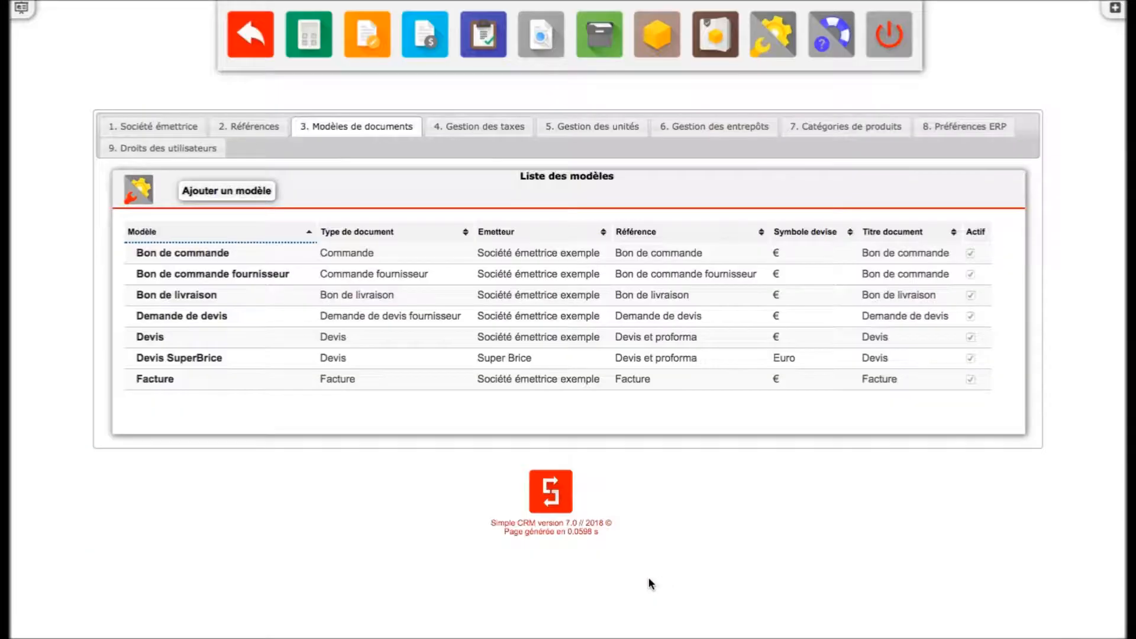
- Add a new Vente tax line in tax management with tax code 28
{"action": "left_click", "coordinate": [508, 129]}
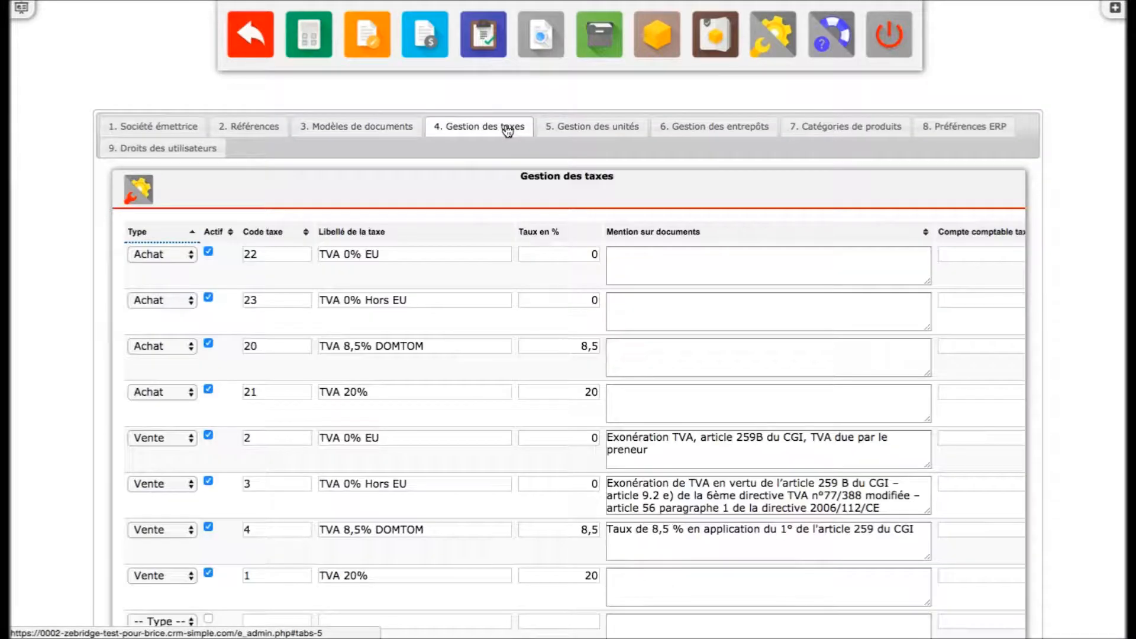
{"action": "scroll", "coordinate": [469, 294], "scroll_direction": "down", "scroll_amount": 5}
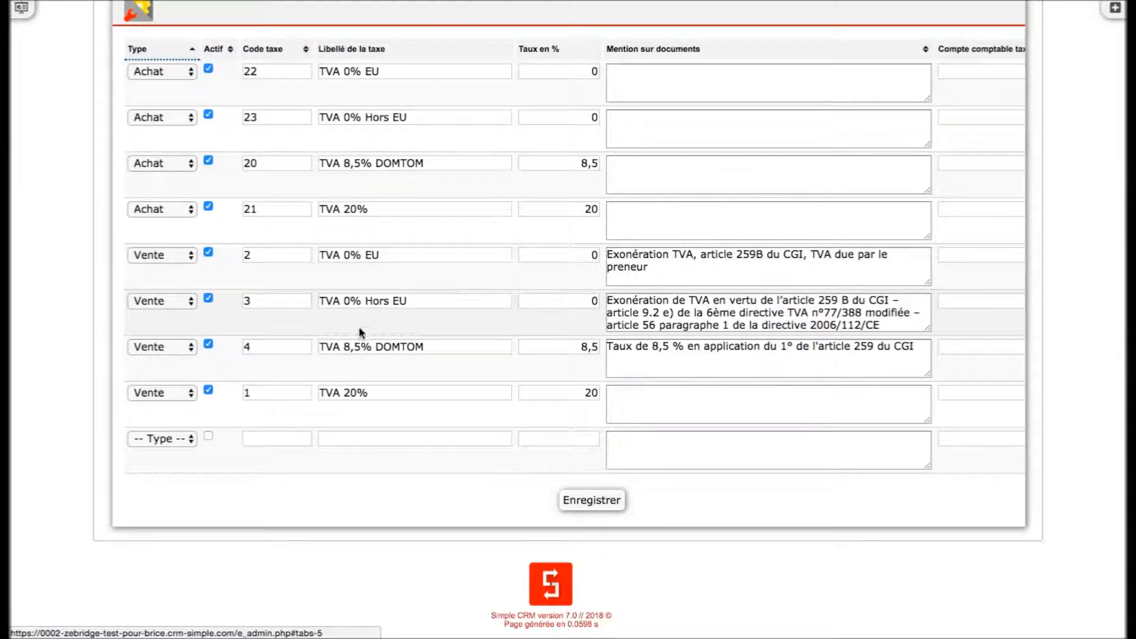
{"action": "left_click", "coordinate": [176, 440]}
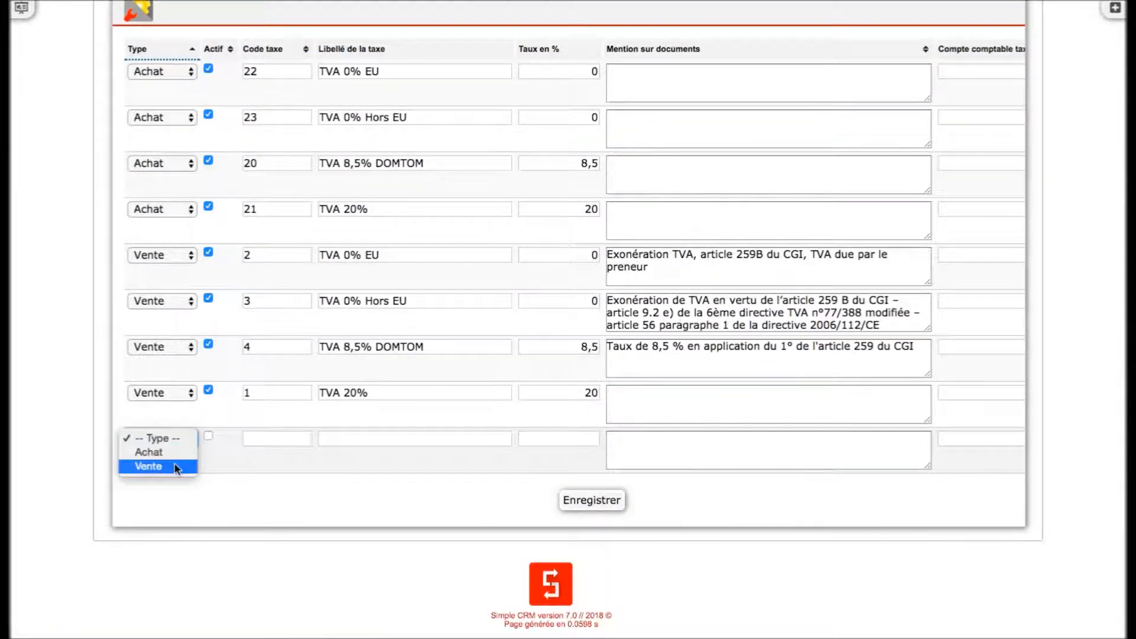
{"action": "left_click", "coordinate": [167, 466]}
{"action": "left_click", "coordinate": [286, 438]}
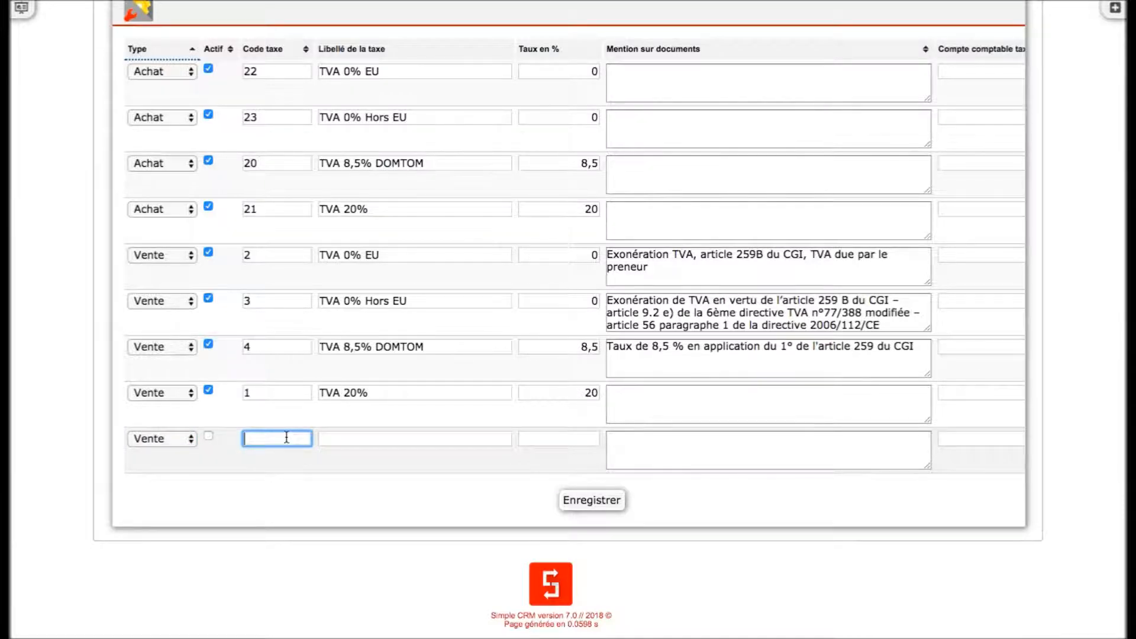
{"action": "type", "text": "28"}
- Label the new tax line TVA Mars, keeping its code as 28
{"action": "left_click", "coordinate": [335, 438]}
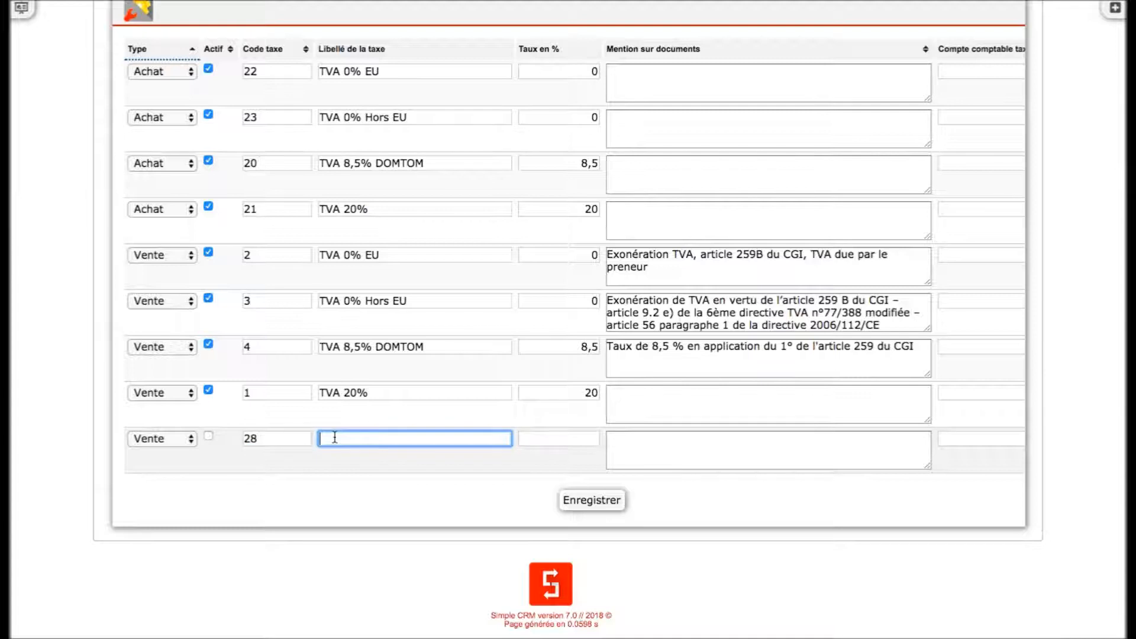
{"action": "type", "text": "TV"}
{"action": "key", "text": "shift+Tab"}
{"action": "key", "text": "BackSpace"}
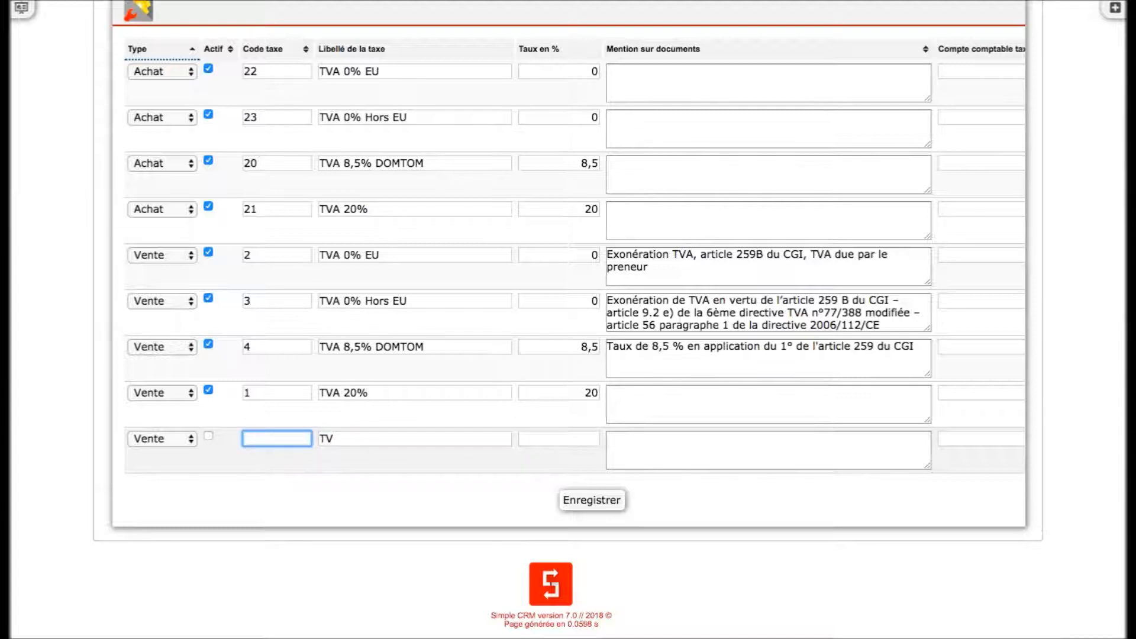
{"action": "type", "text": "28"}
{"action": "left_click", "coordinate": [393, 438]}
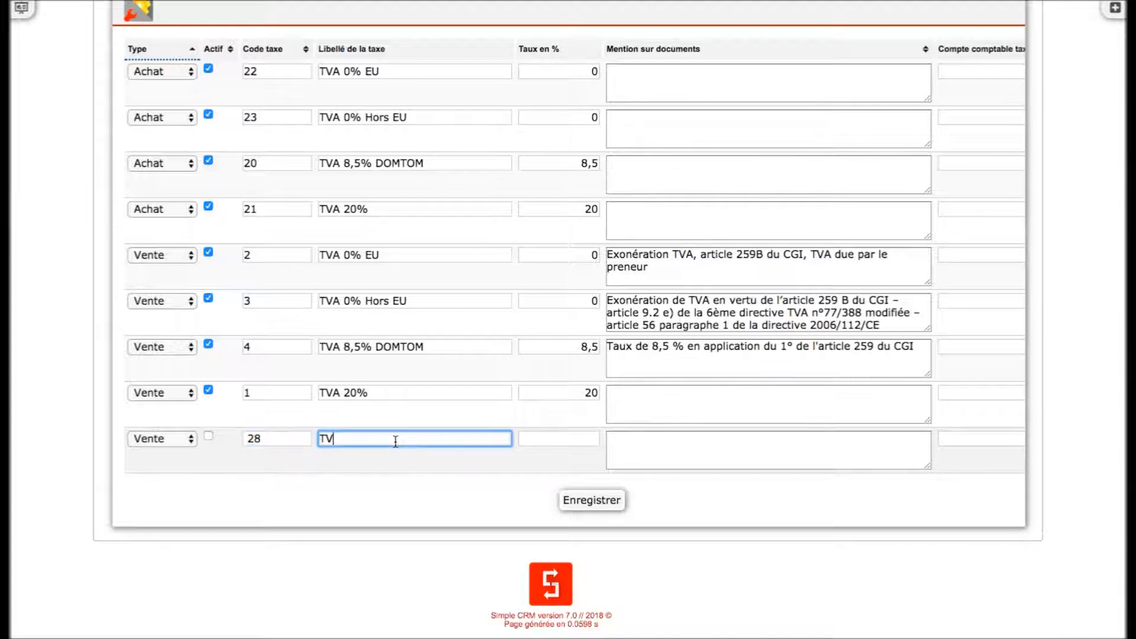
{"action": "key", "text": "shift+Tab"}
{"action": "key", "text": "BackSpace"}
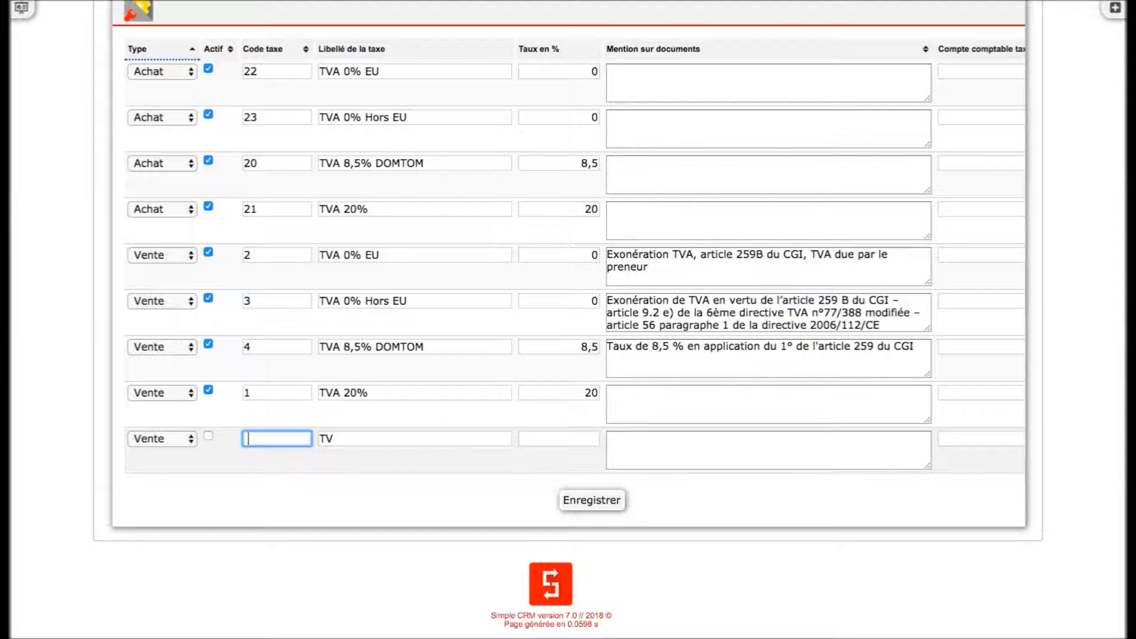
{"action": "type", "text": "28"}
{"action": "left_click", "coordinate": [358, 437]}
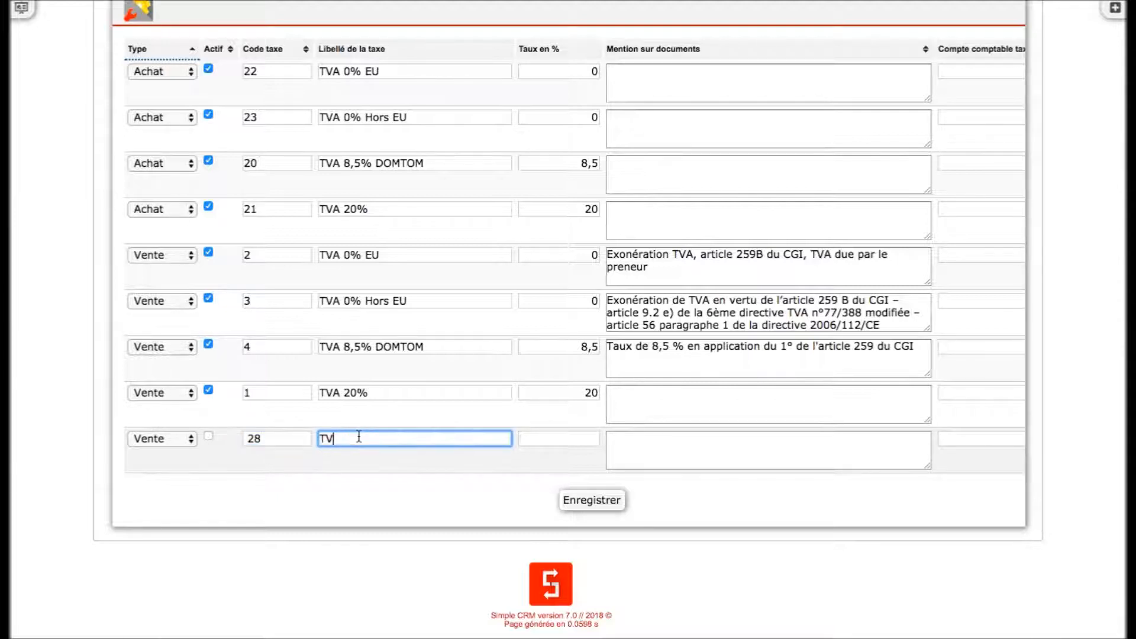
{"action": "type", "text": "A Mars"}
- Enter the document mention dghdhdr for the new tax and try to save the tax list
{"action": "left_click", "coordinate": [918, 456]}
{"action": "type", "text": "dghdhd"}
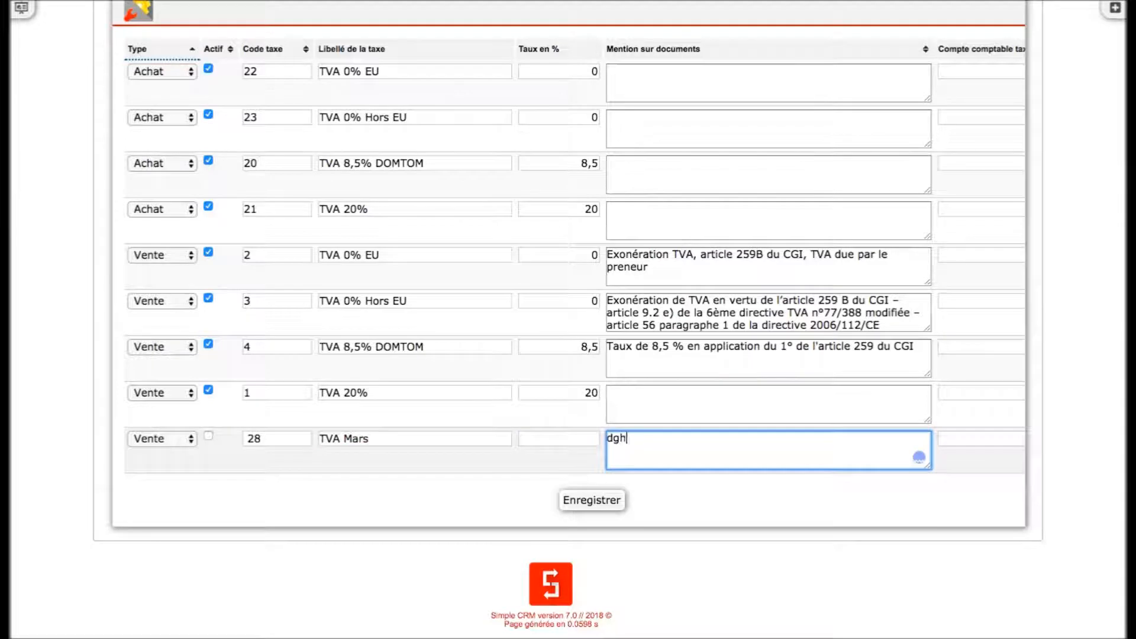
{"action": "type", "text": "r"}
{"action": "left_click", "coordinate": [594, 498]}
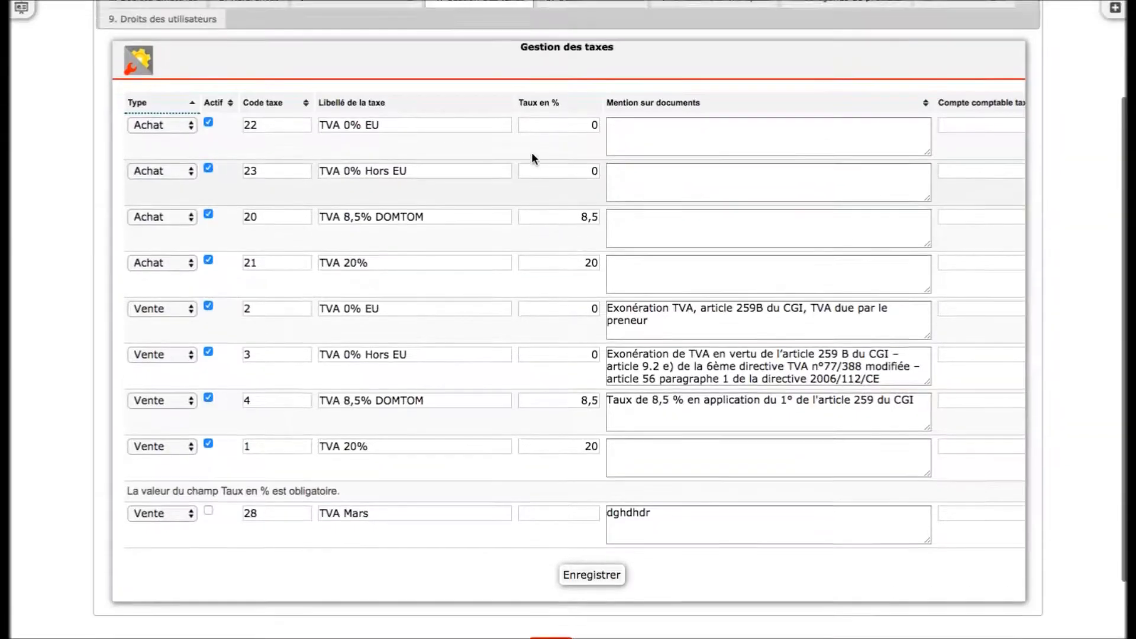
- Deactivate the Gramme, Kilogramme and Litre units in unit management
{"action": "scroll", "coordinate": [532, 152], "scroll_direction": "up", "scroll_amount": 3}
{"action": "left_click", "coordinate": [584, 78]}
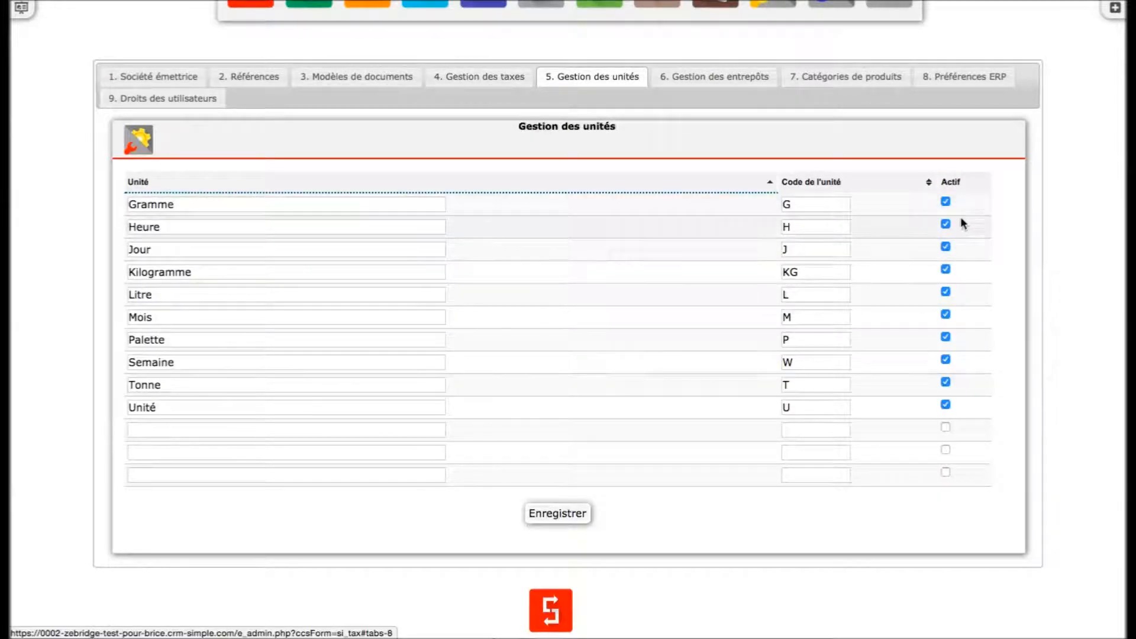
{"action": "left_click", "coordinate": [946, 202]}
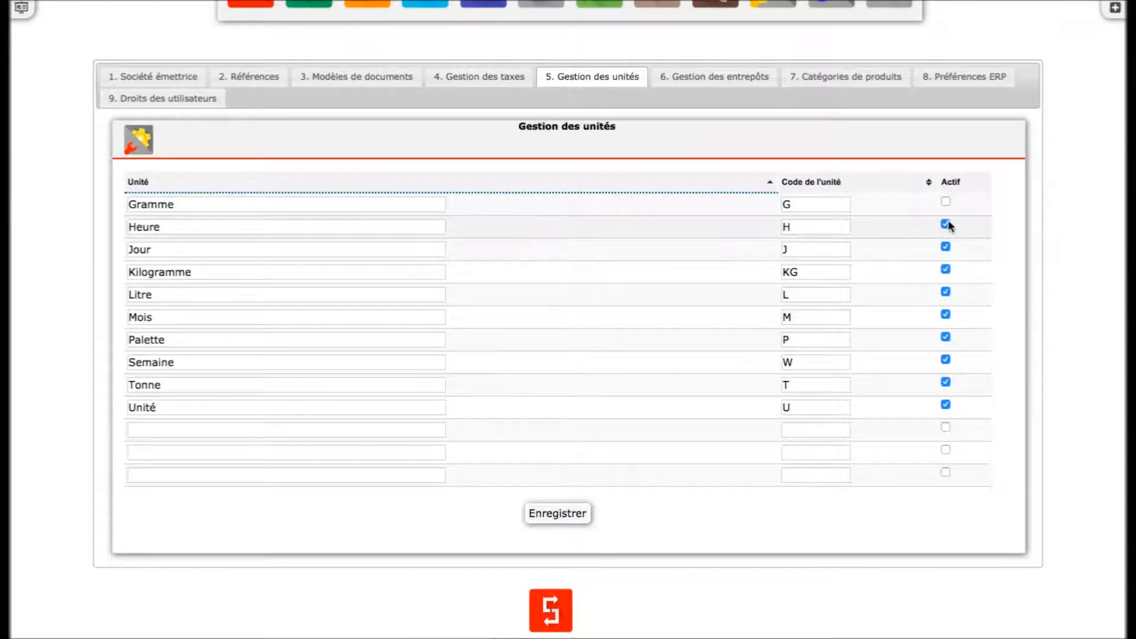
{"action": "left_click", "coordinate": [946, 225]}
{"action": "left_click", "coordinate": [946, 270]}
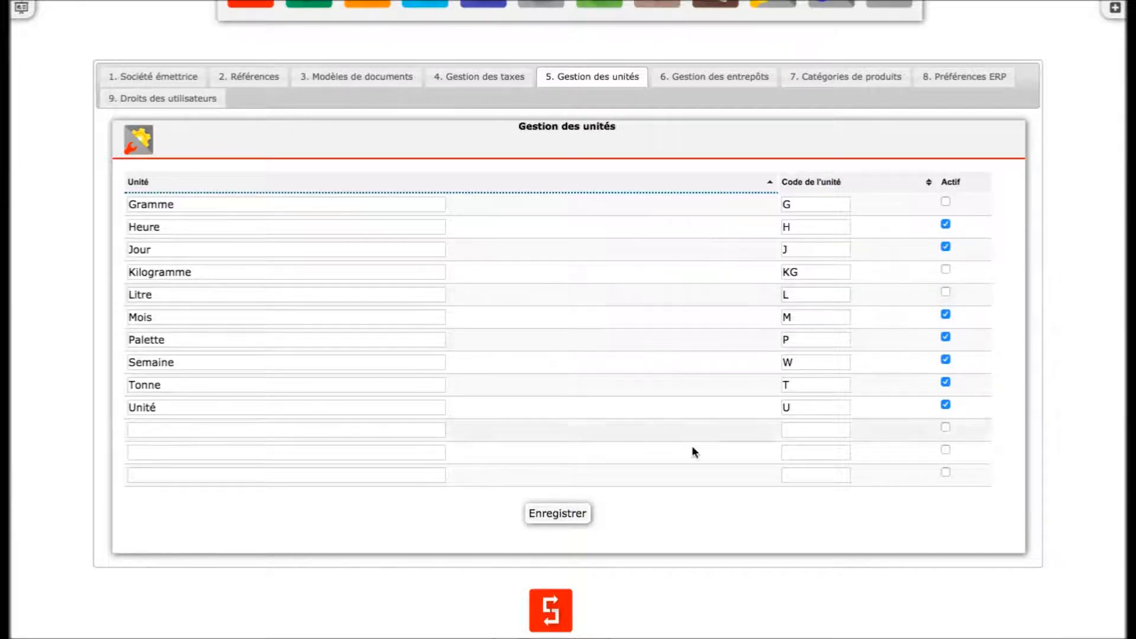
- Save the unit changes
{"action": "left_click", "coordinate": [580, 515]}
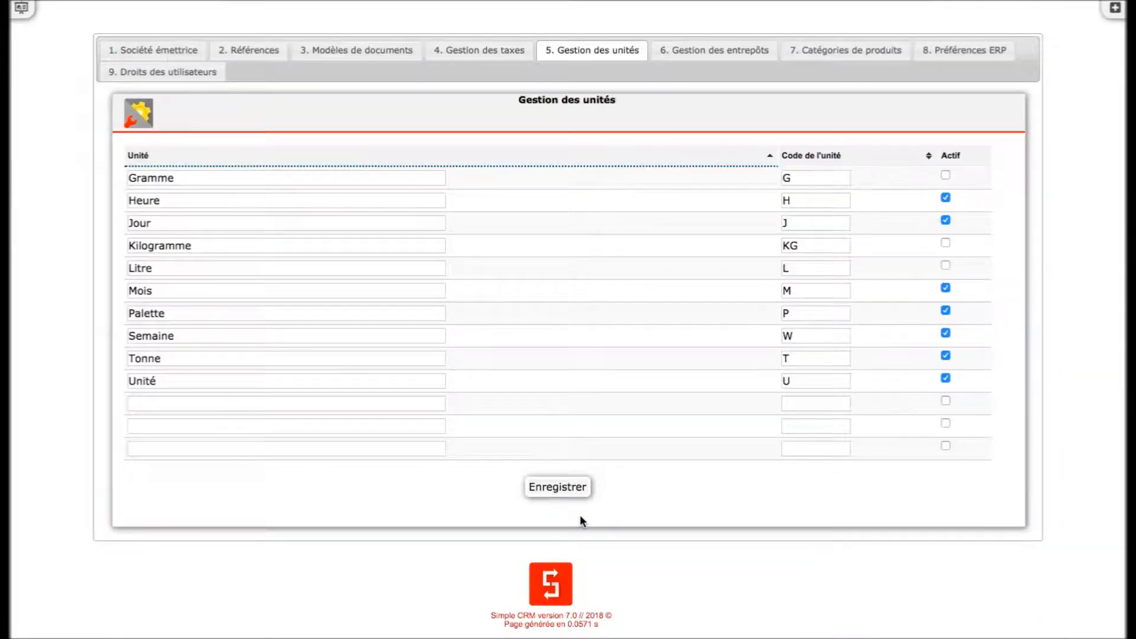
- In warehouse management, rename the default warehouse to Entrepôt principal
{"action": "left_click", "coordinate": [722, 54]}
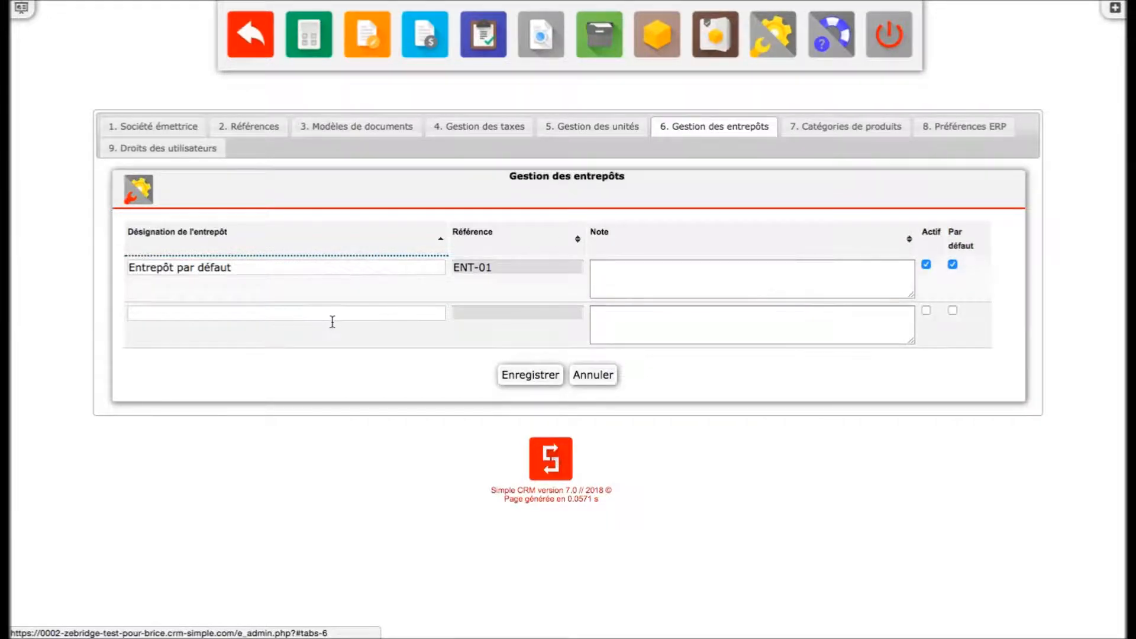
{"action": "left_click", "coordinate": [311, 272]}
{"action": "key", "text": "BackSpace"}
{"action": "key", "text": "BackSpace"}
{"action": "key", "text": "BackSpace"}
{"action": "key", "text": "BackSpace"}
{"action": "key", "text": "BackSpace"}
{"action": "key", "text": "BackSpace"}
{"action": "key", "text": "BackSpace"}
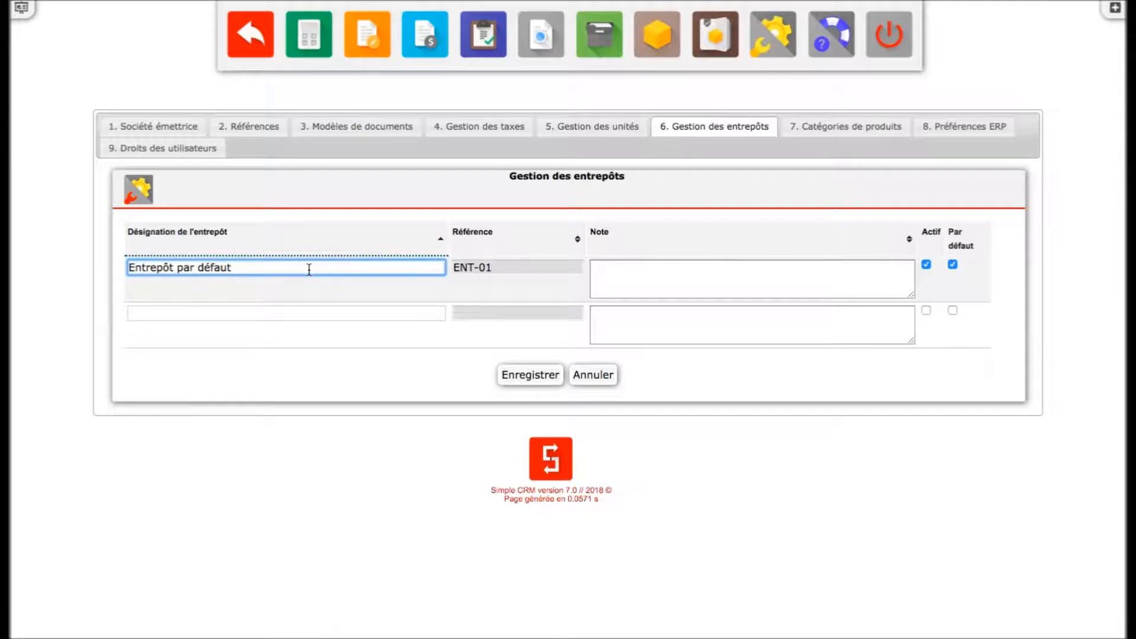
{"action": "key", "text": "BackSpace"}
{"action": "key", "text": "BackSpace"}
{"action": "key", "text": "BackSpace"}
{"action": "type", "text": "principal"}
- Add a second warehouse named Entrepôt secondaire and save the warehouse list
{"action": "left_click", "coordinate": [213, 315]}
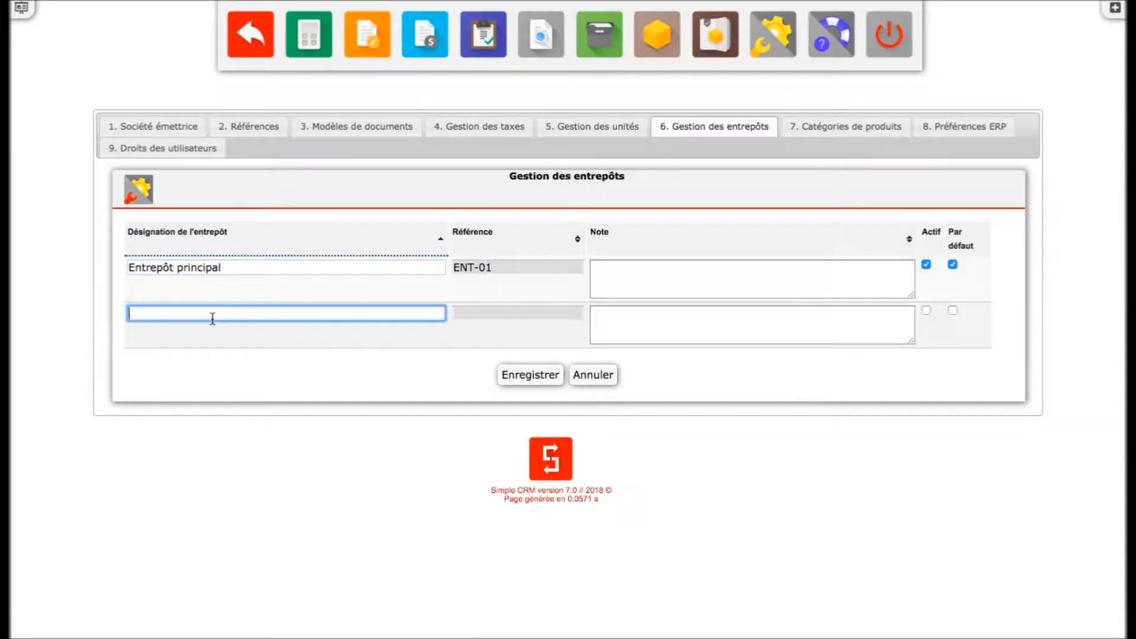
{"action": "type", "text": "Entreôt second"}
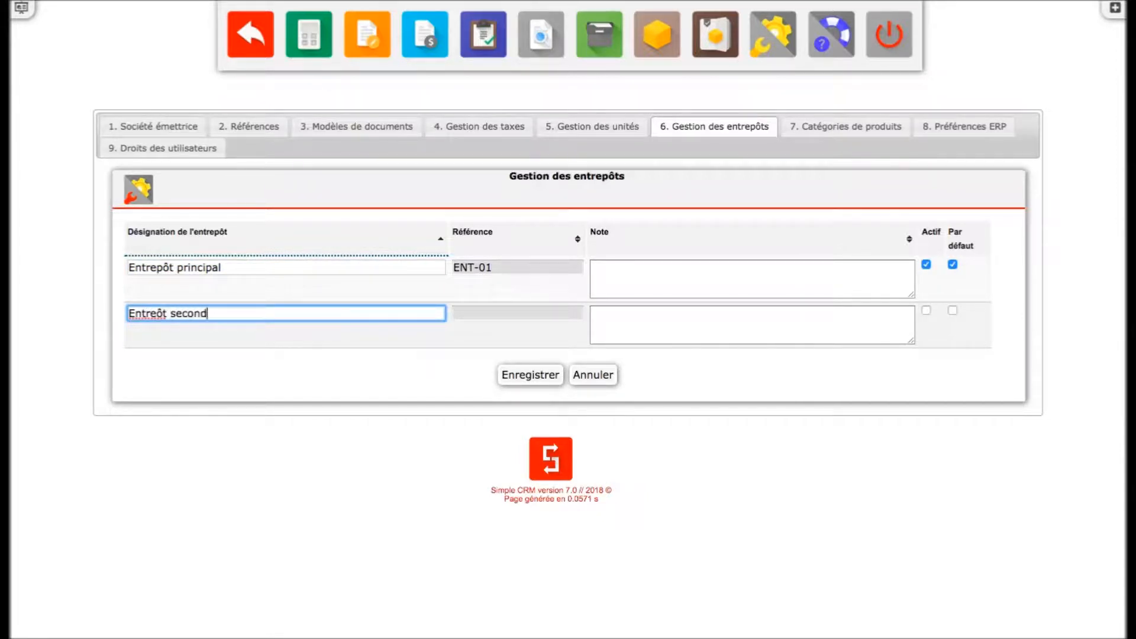
{"action": "type", "text": "airep"}
{"action": "left_click", "coordinate": [479, 311]}
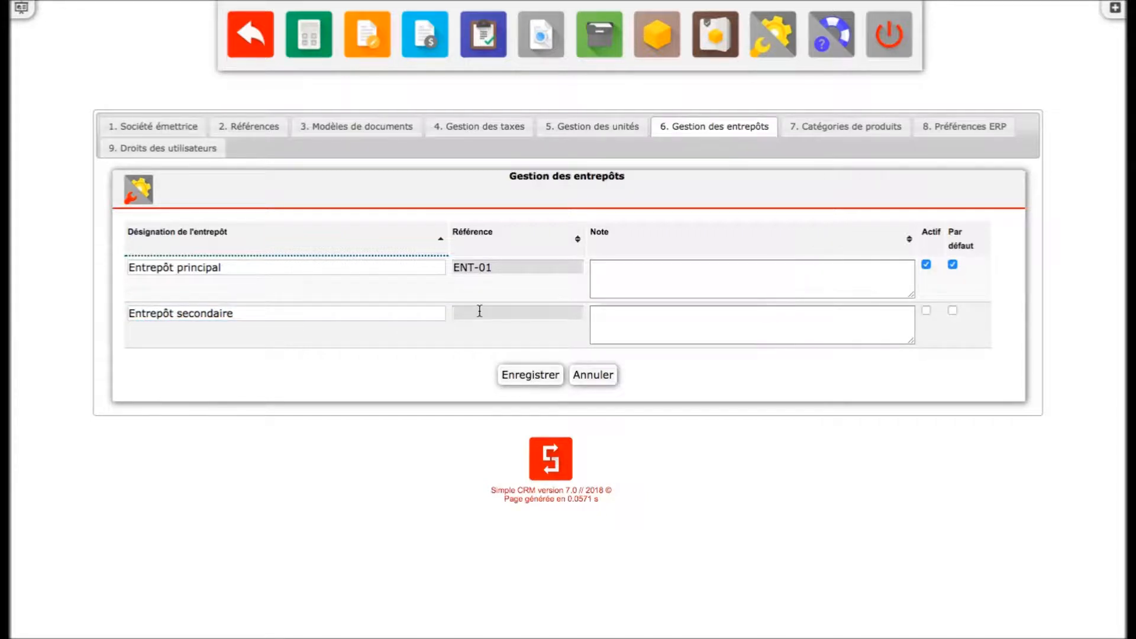
{"action": "left_click", "coordinate": [531, 377]}
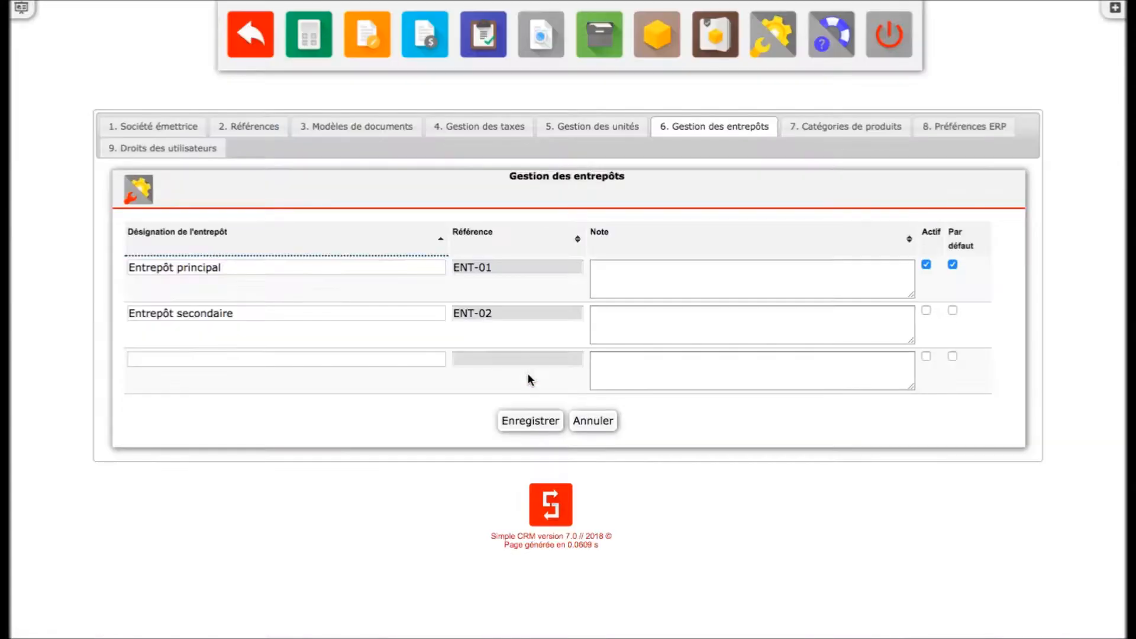
- Add the product categories Fruit and Legume and save them
{"action": "left_click", "coordinate": [831, 132]}
{"action": "left_click", "coordinate": [339, 255]}
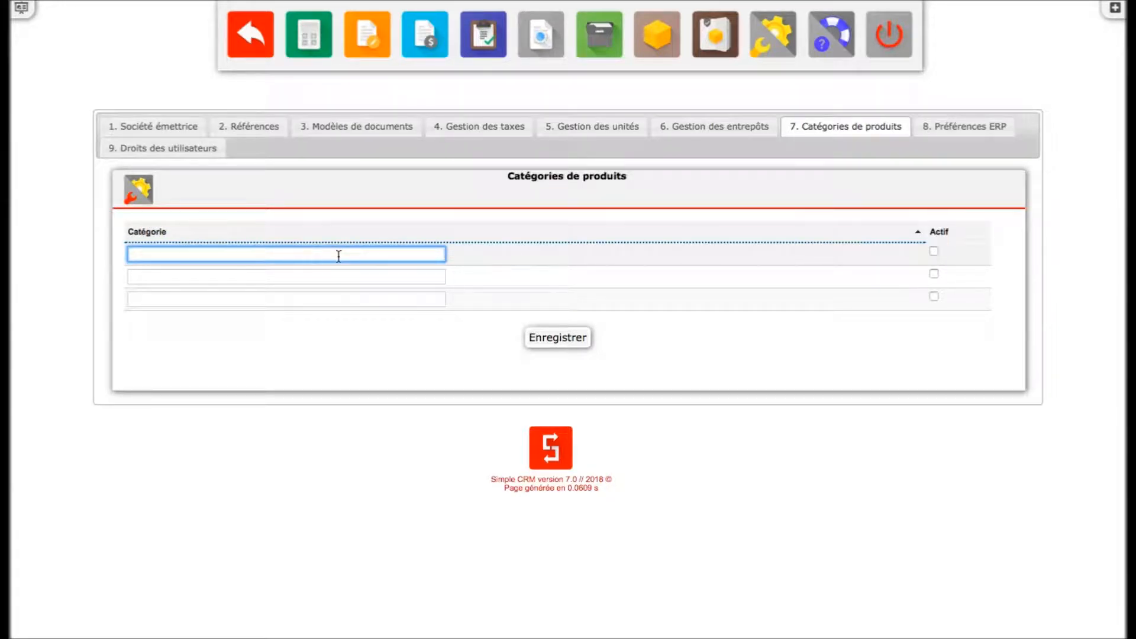
{"action": "type", "text": "Fruit"}
{"action": "key", "text": "Tab"}
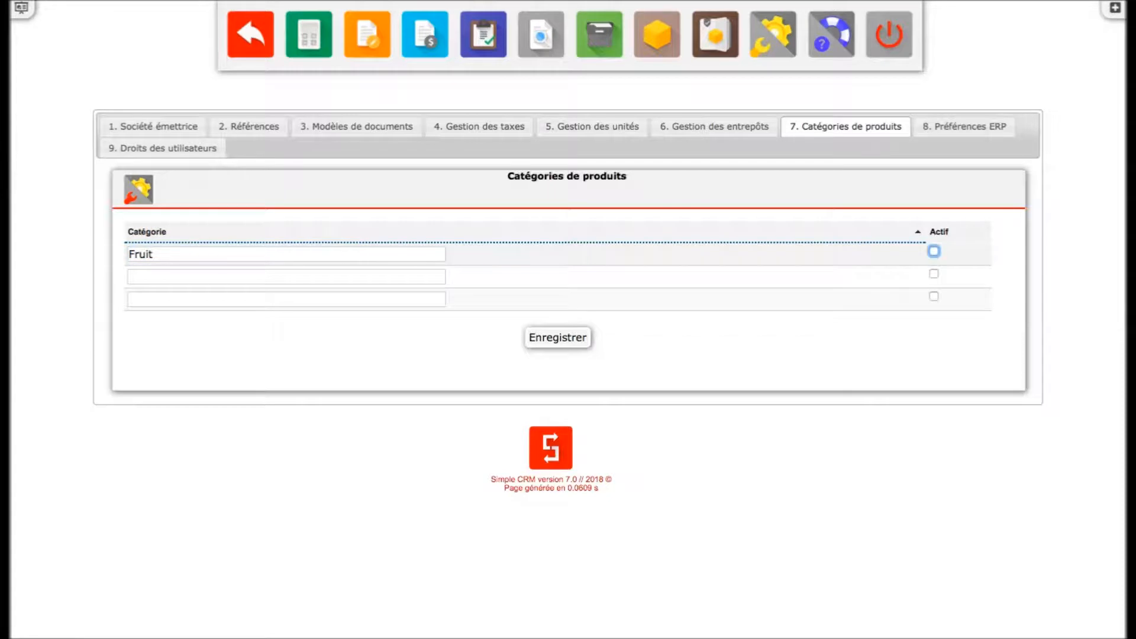
{"action": "left_click", "coordinate": [289, 277]}
{"action": "type", "text": "Legum"}
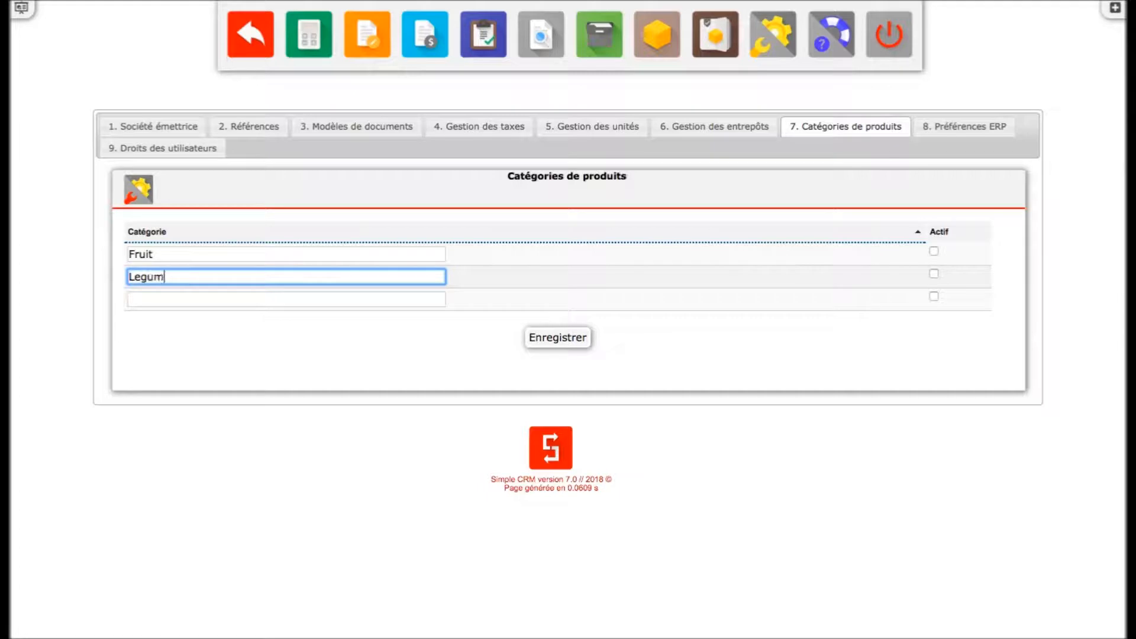
{"action": "type", "text": "e"}
{"action": "left_click", "coordinate": [526, 337]}
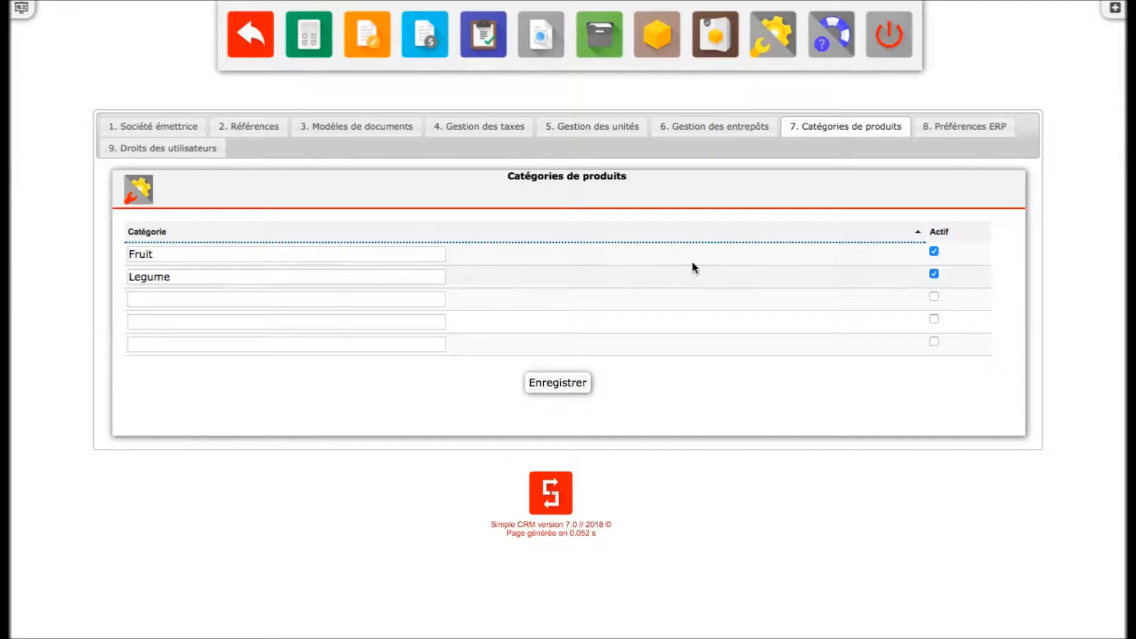
- In ERP preferences, set the stock modification stage to A la génération du bon de livraison client
{"action": "left_click", "coordinate": [985, 130]}
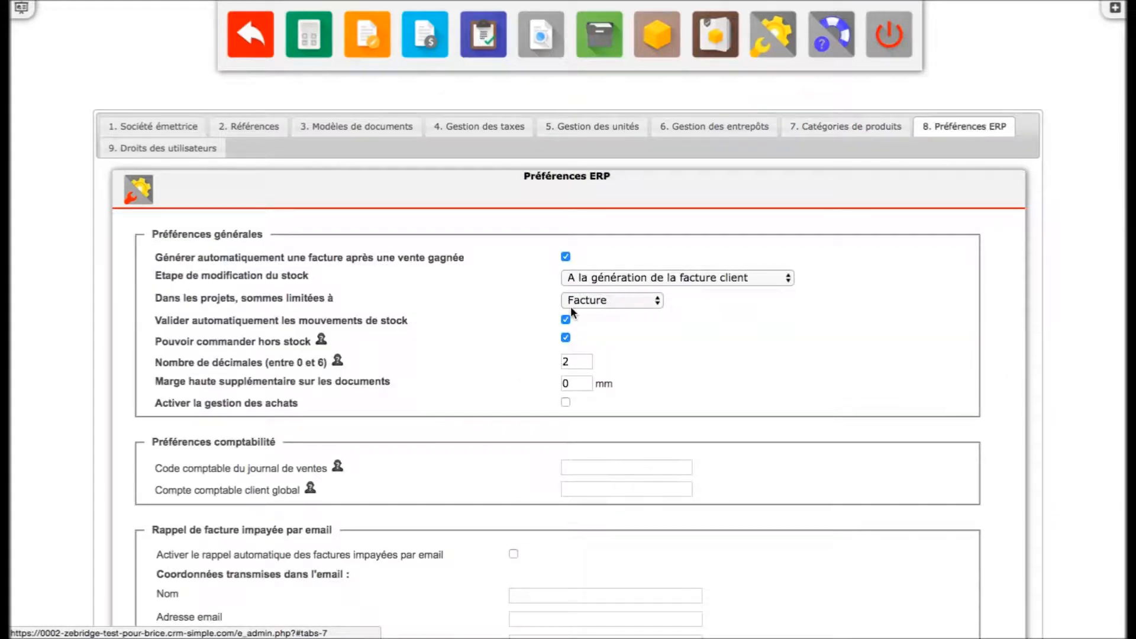
{"action": "scroll", "coordinate": [503, 332], "scroll_direction": "down", "scroll_amount": 4}
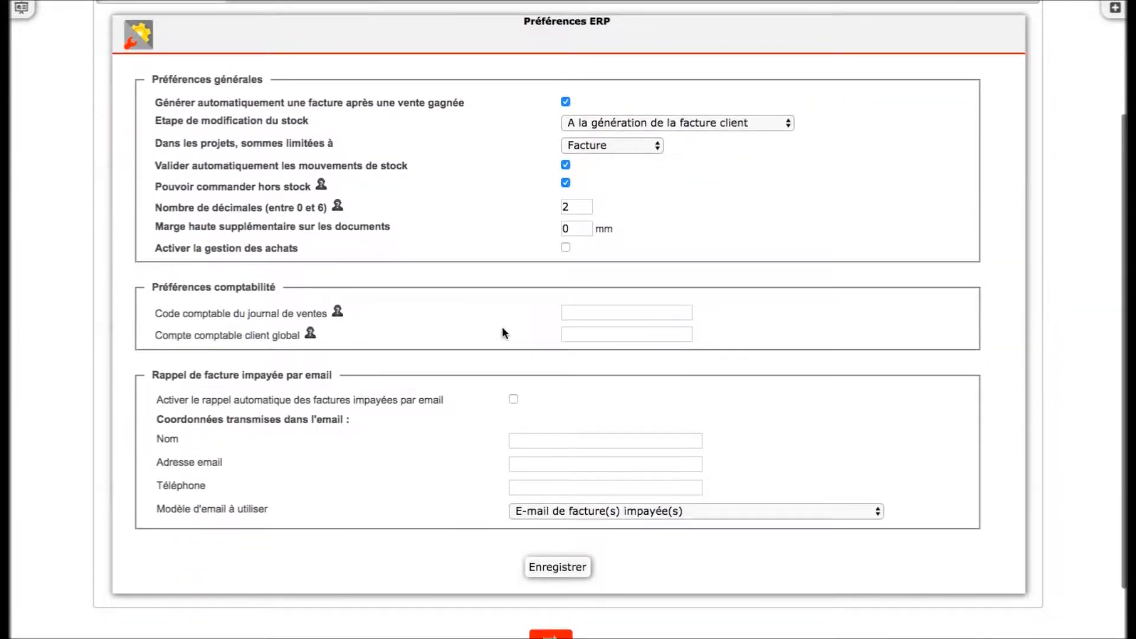
{"action": "scroll", "coordinate": [503, 332], "scroll_direction": "down", "scroll_amount": 1}
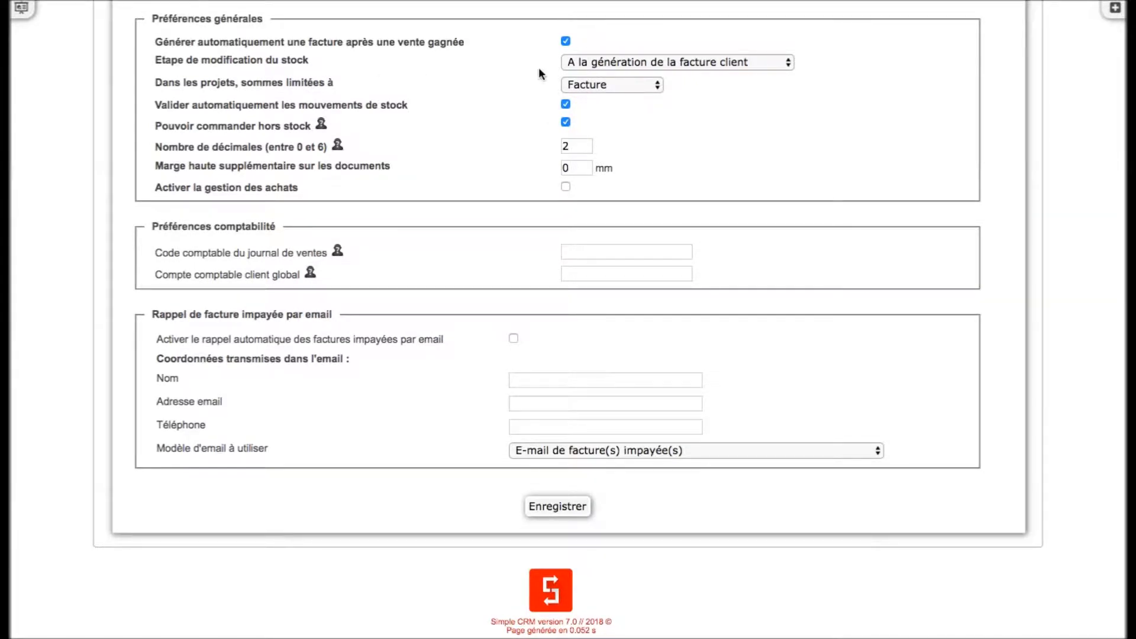
{"action": "left_click", "coordinate": [631, 62]}
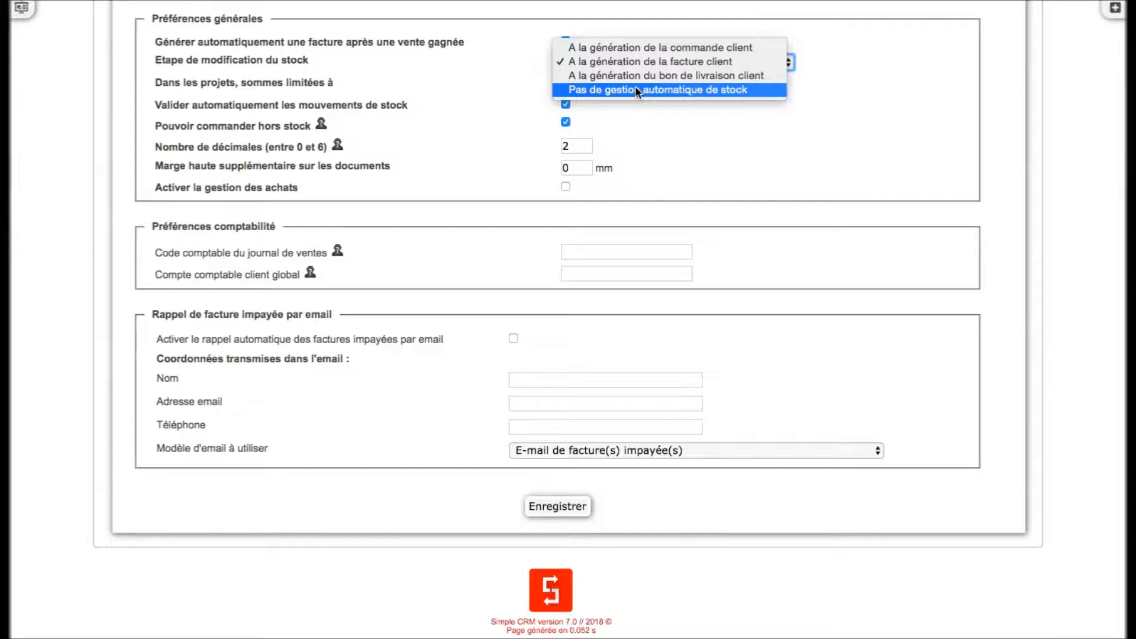
{"action": "left_click", "coordinate": [637, 80]}
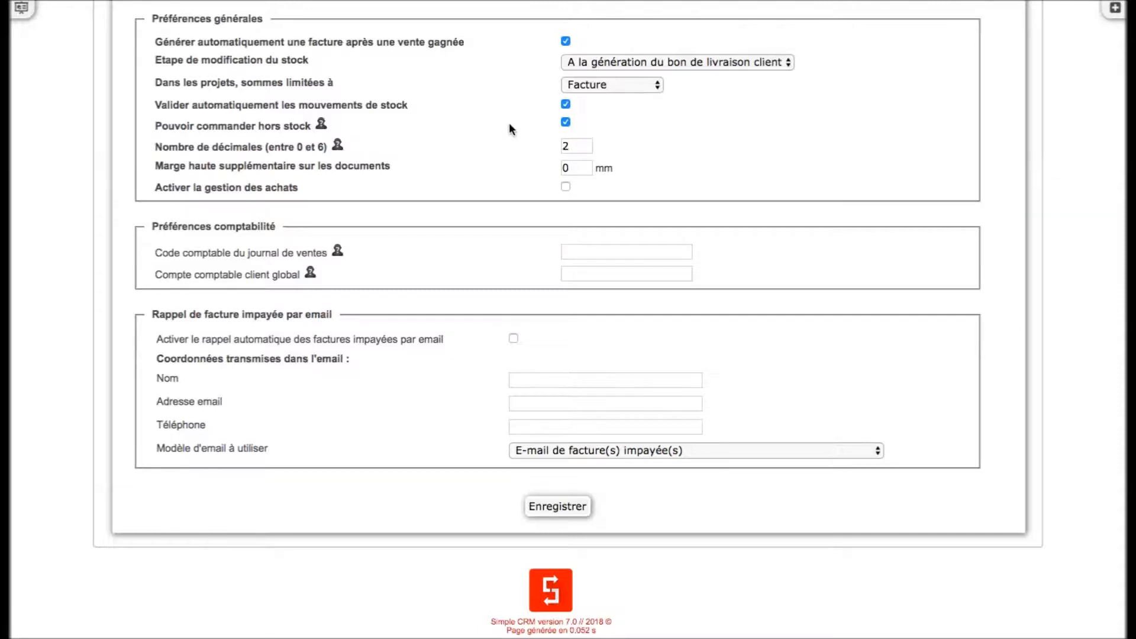
{"action": "scroll", "coordinate": [509, 122], "scroll_direction": "up", "scroll_amount": 5}
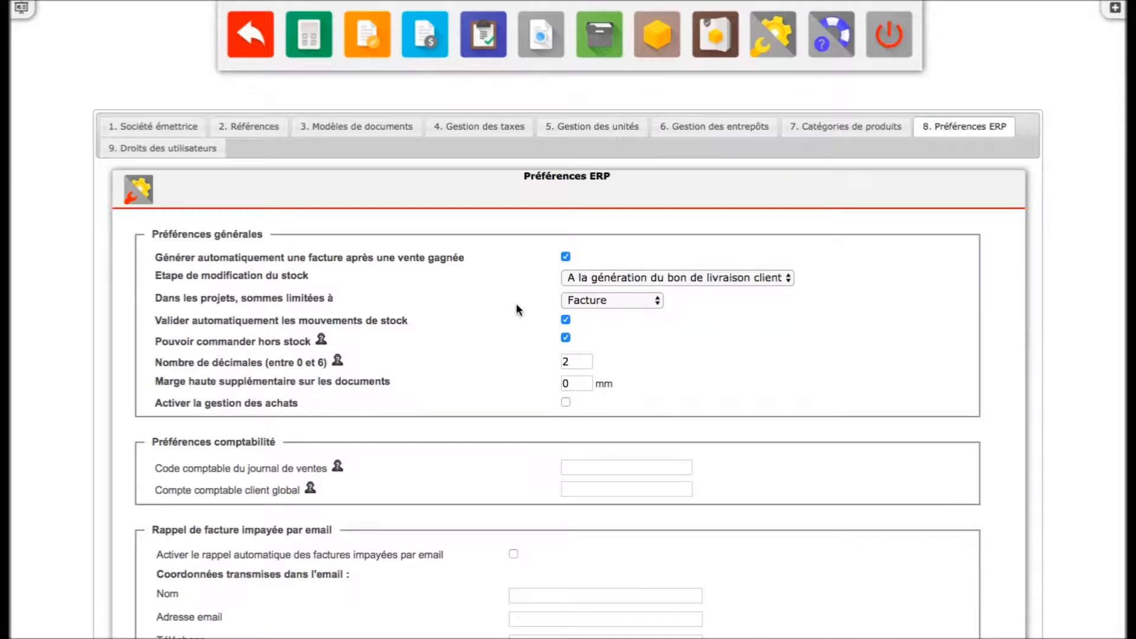
{"action": "scroll", "coordinate": [517, 306], "scroll_direction": "down", "scroll_amount": 3}
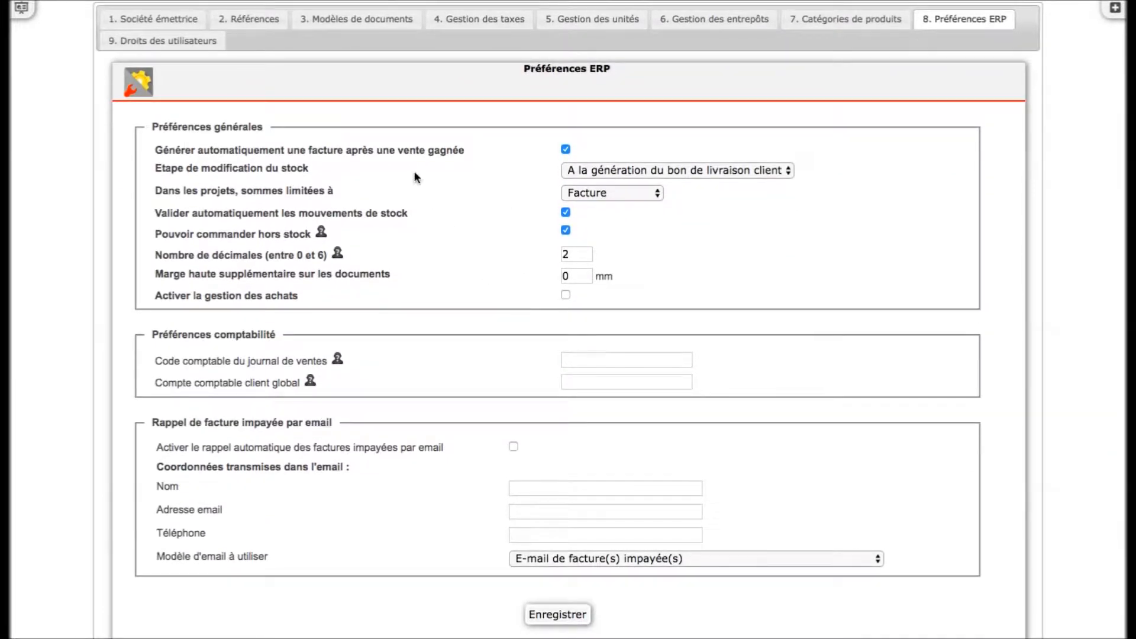
{"action": "left_click", "coordinate": [590, 193]}
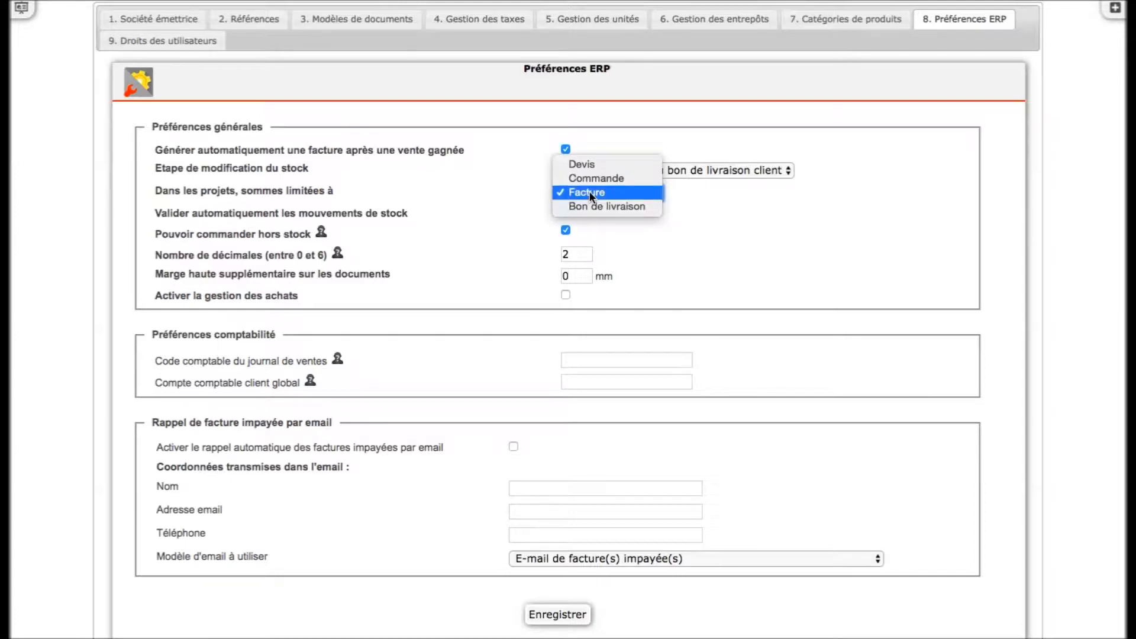
{"action": "left_click", "coordinate": [589, 191]}
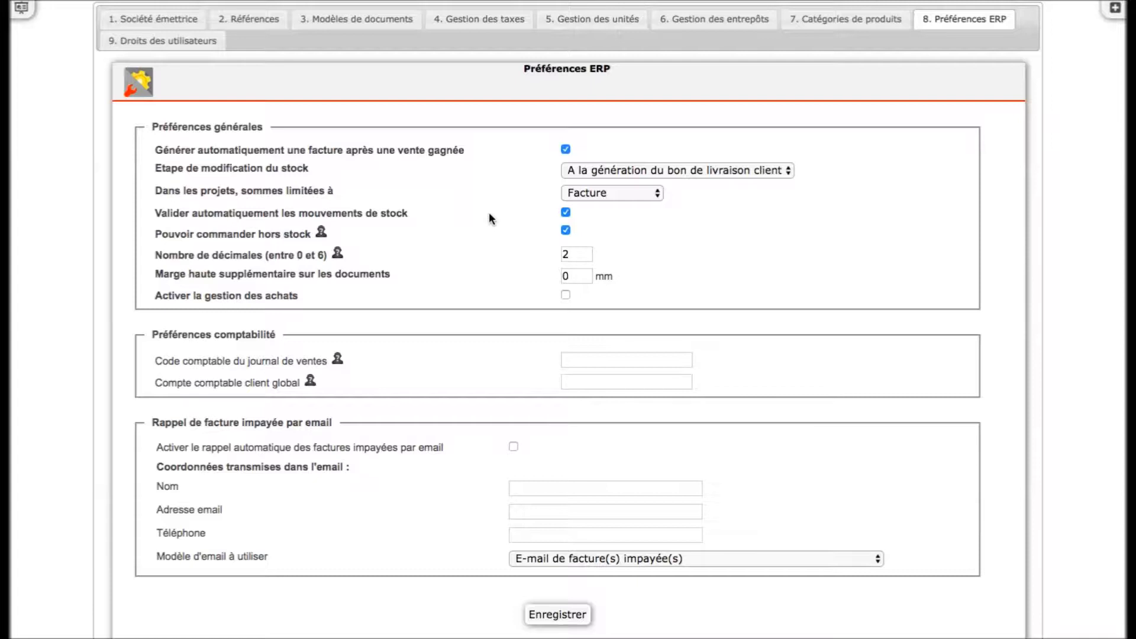
- Disable automatic validation of stock movements and enable purchase management
{"action": "left_click", "coordinate": [565, 213]}
{"action": "left_click", "coordinate": [577, 254]}
{"action": "left_click", "coordinate": [566, 293]}
- Enable the unpaid-invoice email reminder and fill in the contact name and e-mail address it sends
{"action": "left_click", "coordinate": [550, 488]}
{"action": "type", "text": "Toto"}
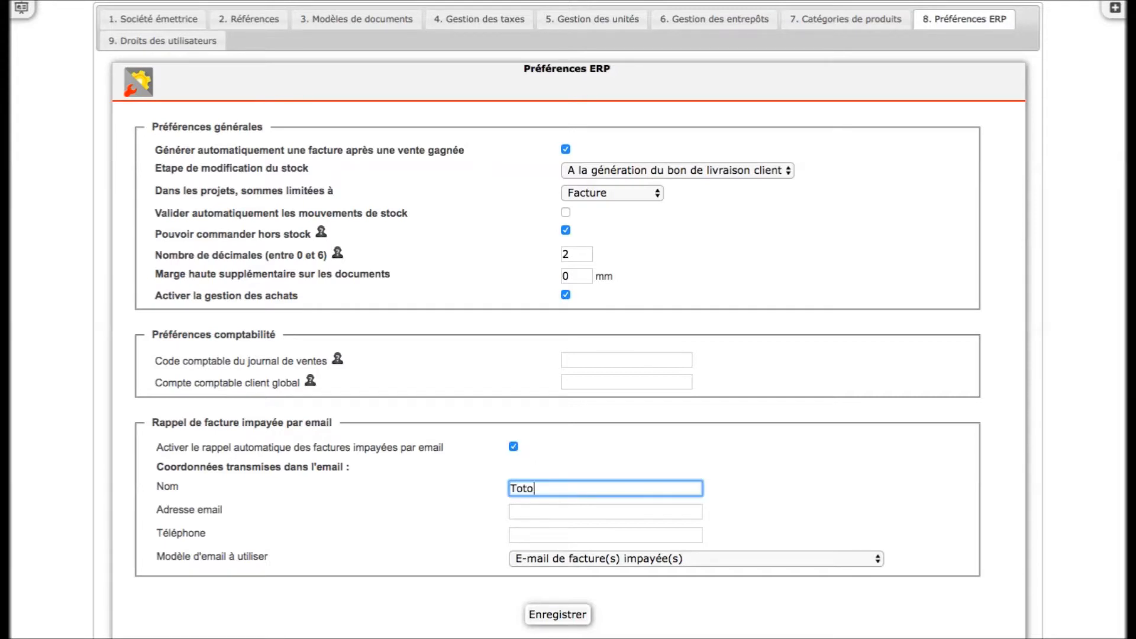
{"action": "key", "text": "Tab"}
{"action": "type", "text": "kjqhsmk"}
{"action": "key", "text": "Tab"}
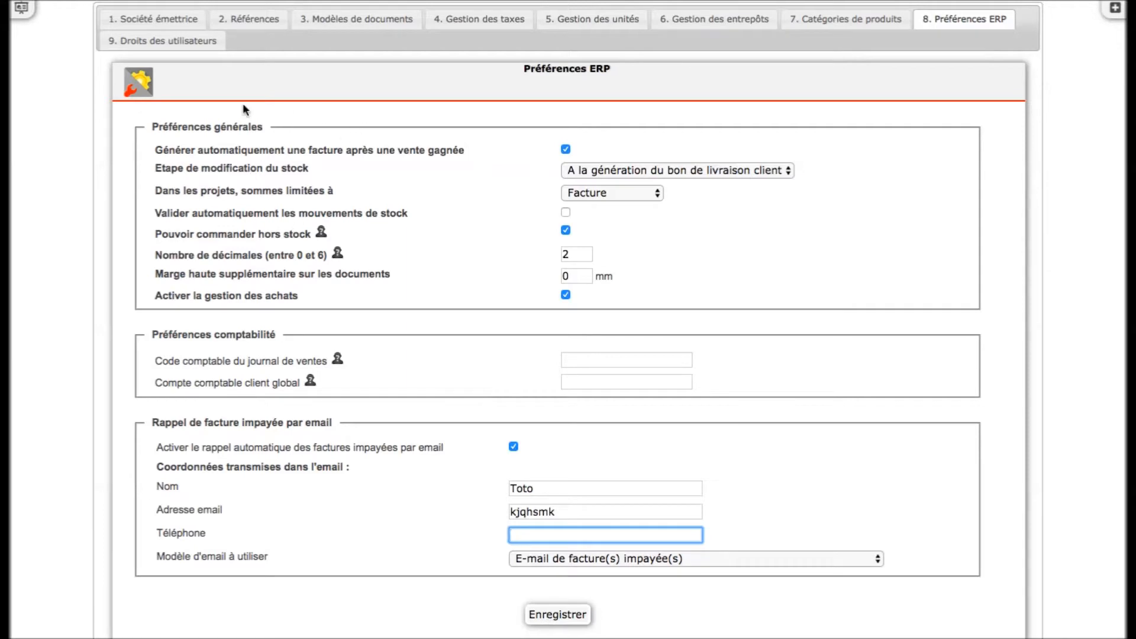
- In user rights, limit user1 to the Devis, Bons de commande and Remises rights
{"action": "left_click", "coordinate": [198, 43]}
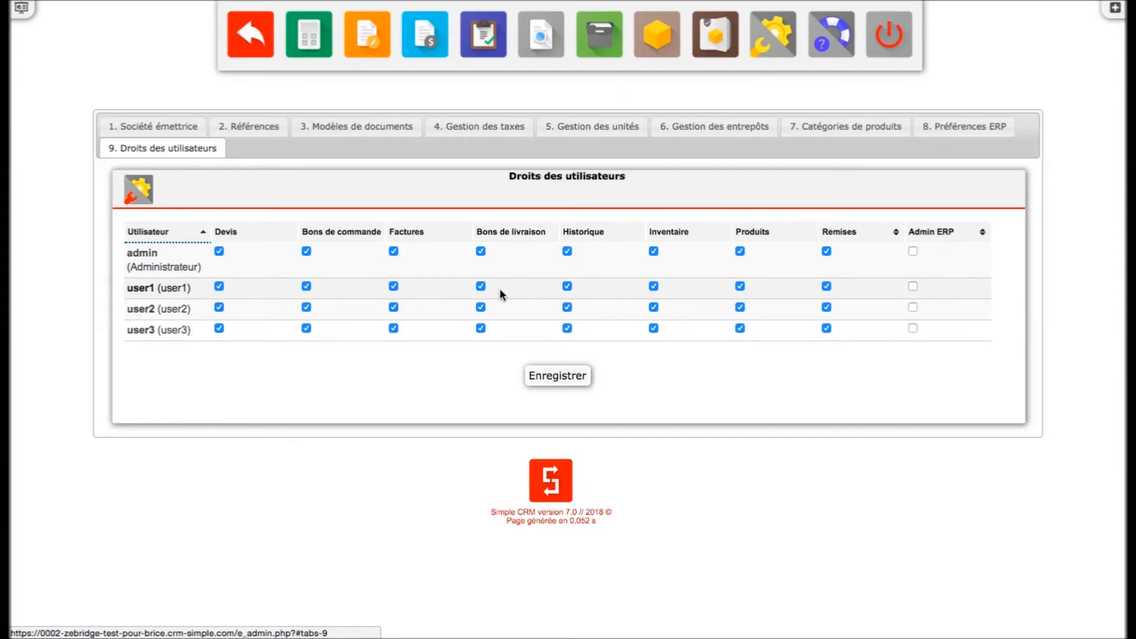
{"action": "left_click", "coordinate": [394, 287]}
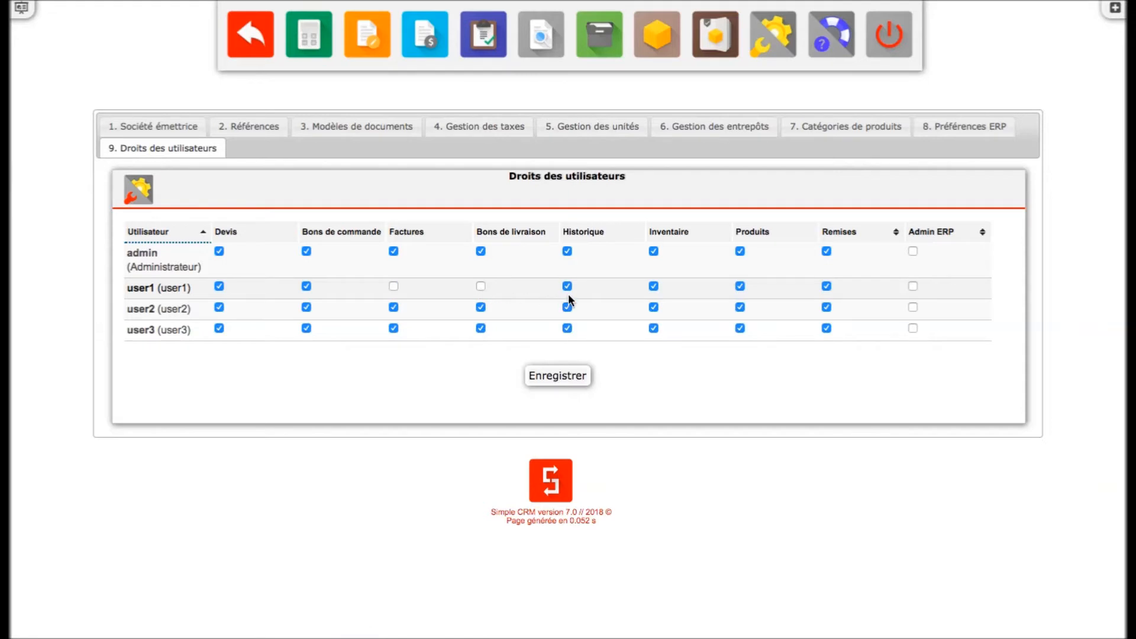
{"action": "left_click", "coordinate": [567, 287]}
{"action": "left_click", "coordinate": [654, 287]}
{"action": "left_click", "coordinate": [740, 287]}
{"action": "left_click", "coordinate": [827, 287]}
- Limit user2 to Bons de livraison, Inventaire, Produits and Remises, and remove all of user3's rights
{"action": "left_click", "coordinate": [219, 308]}
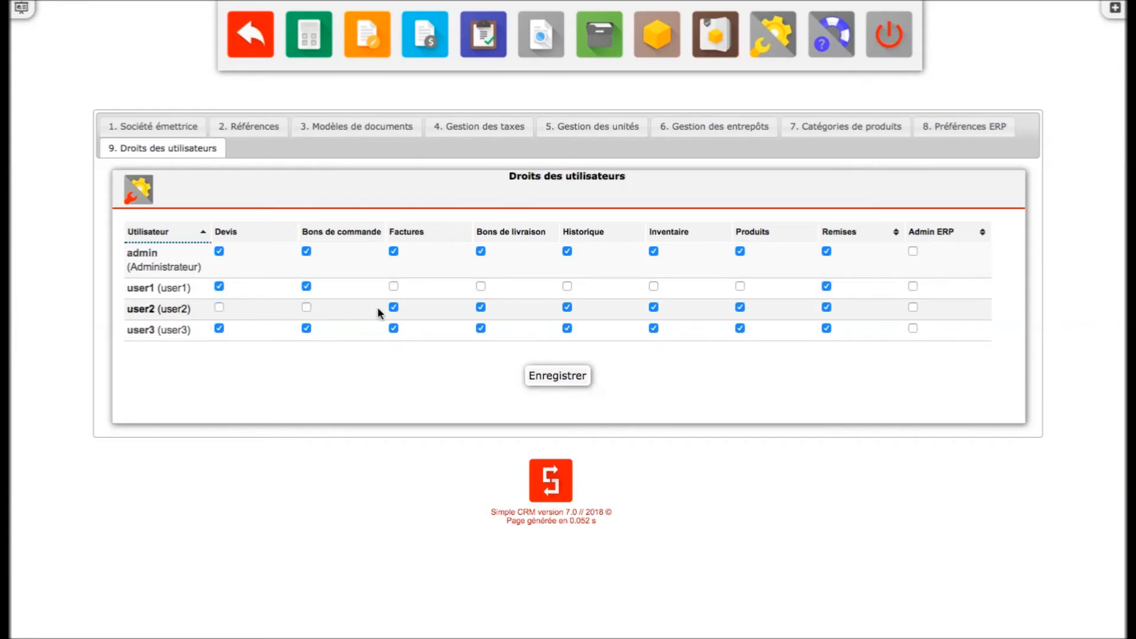
{"action": "left_click", "coordinate": [393, 307]}
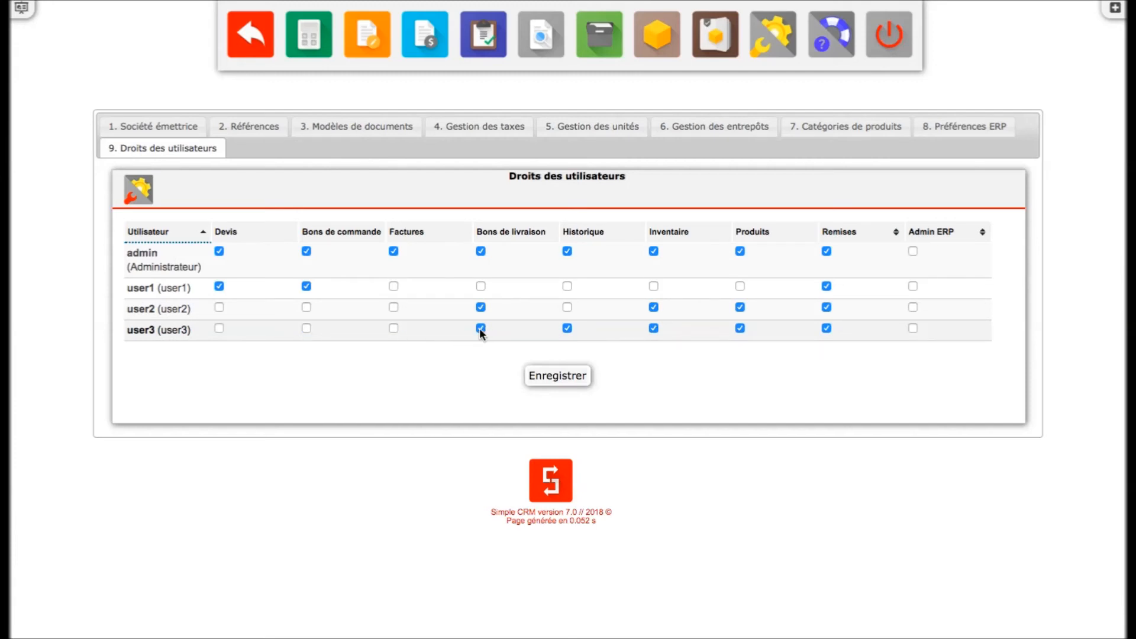
{"action": "left_click", "coordinate": [567, 327]}
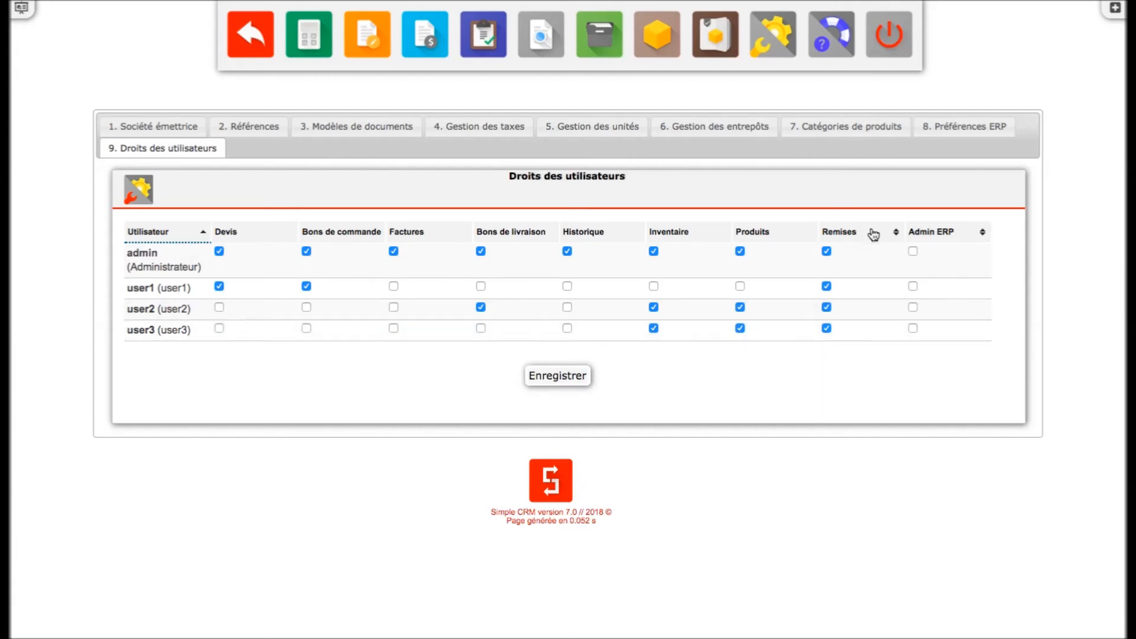
- Grant admin the Admin ERP right and save the user rights
{"action": "left_click", "coordinate": [913, 252]}
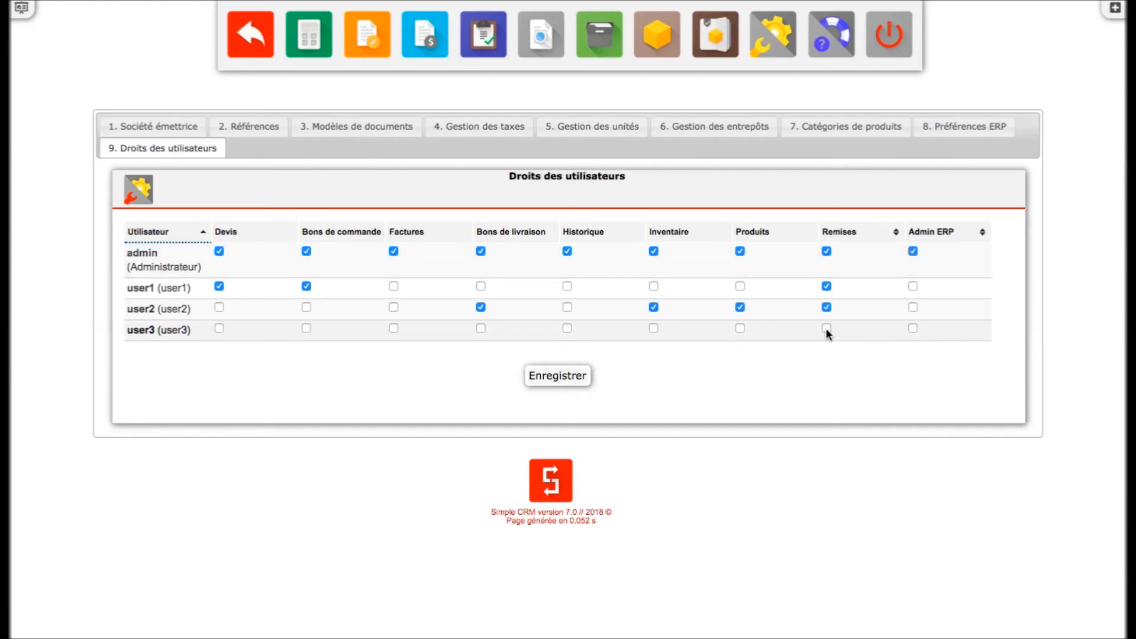
{"action": "left_click", "coordinate": [569, 376]}
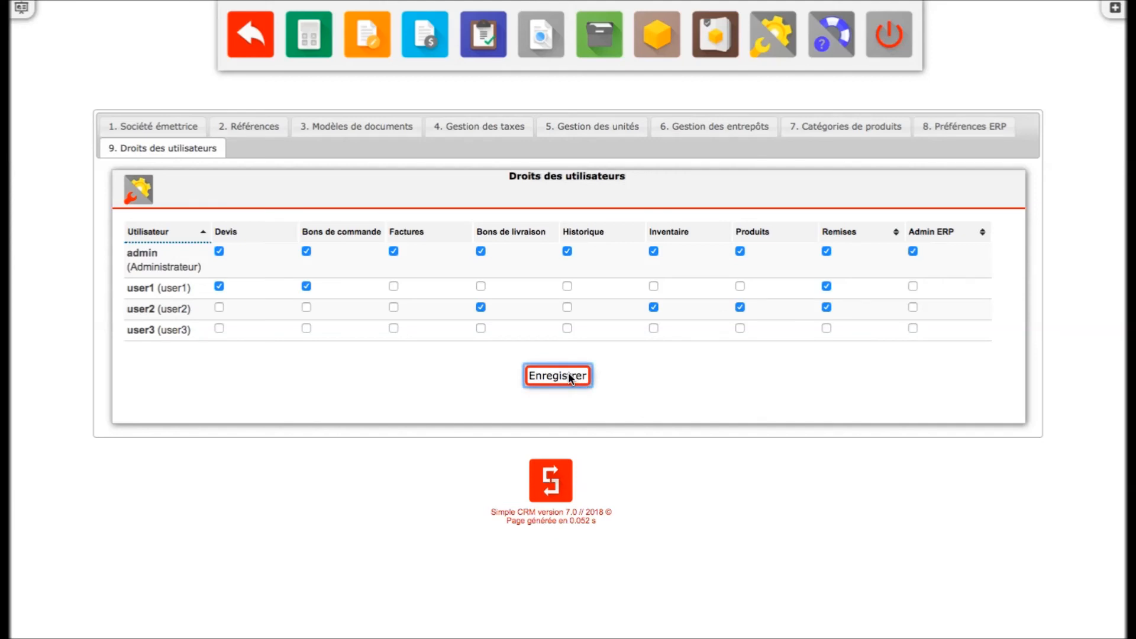